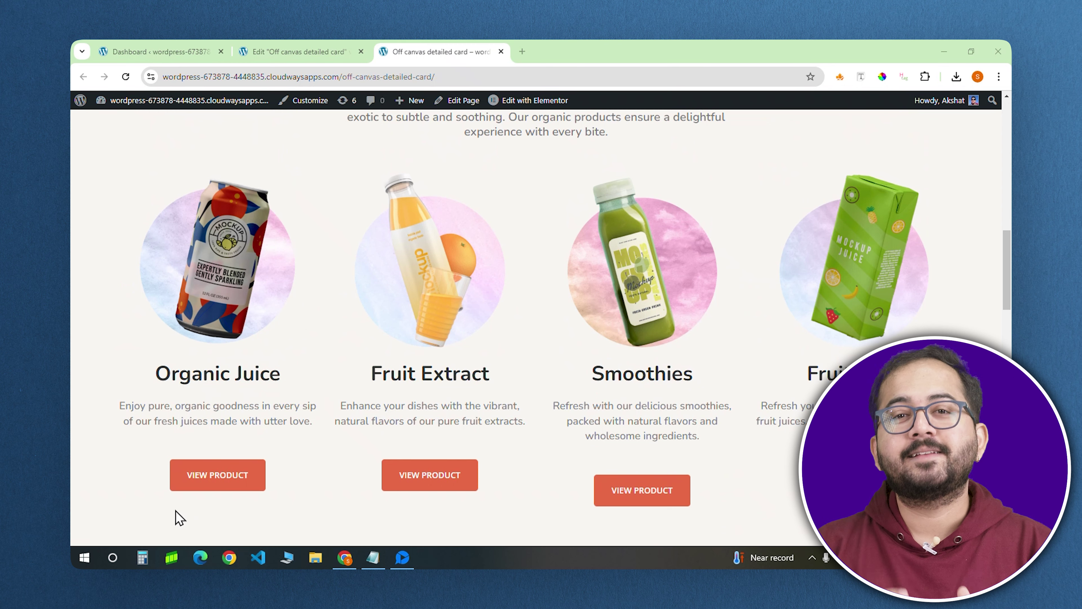
{"action": "left_click", "coordinate": [204, 477]}
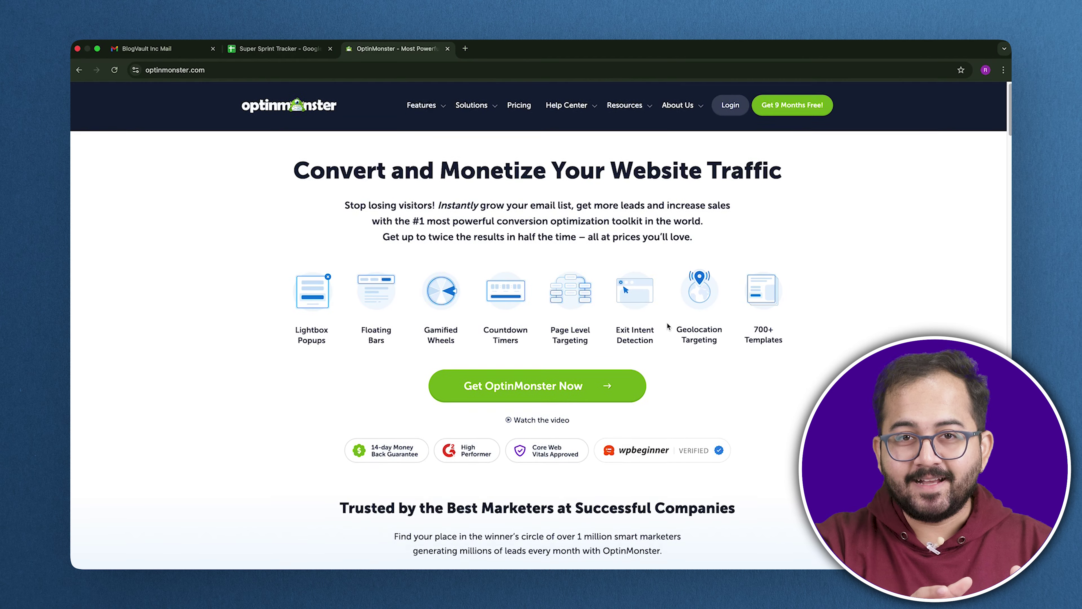
{"action": "mouse_move", "coordinate": [126, 80]}
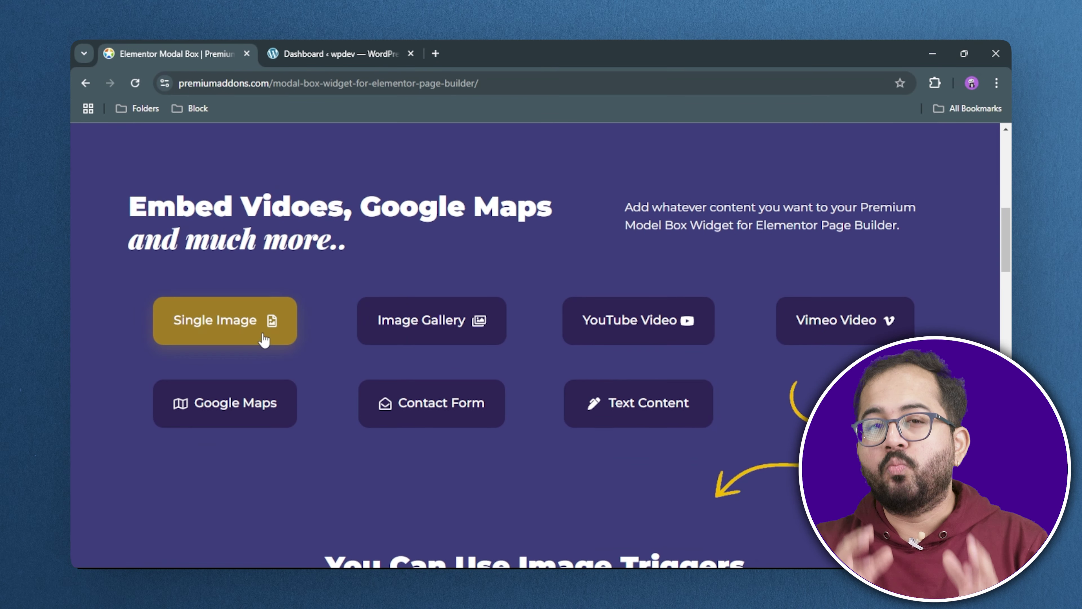
Preview the Single Image and Image Gallery modal box demos, closing each popup after viewing it.
{"action": "left_click", "coordinate": [261, 336]}
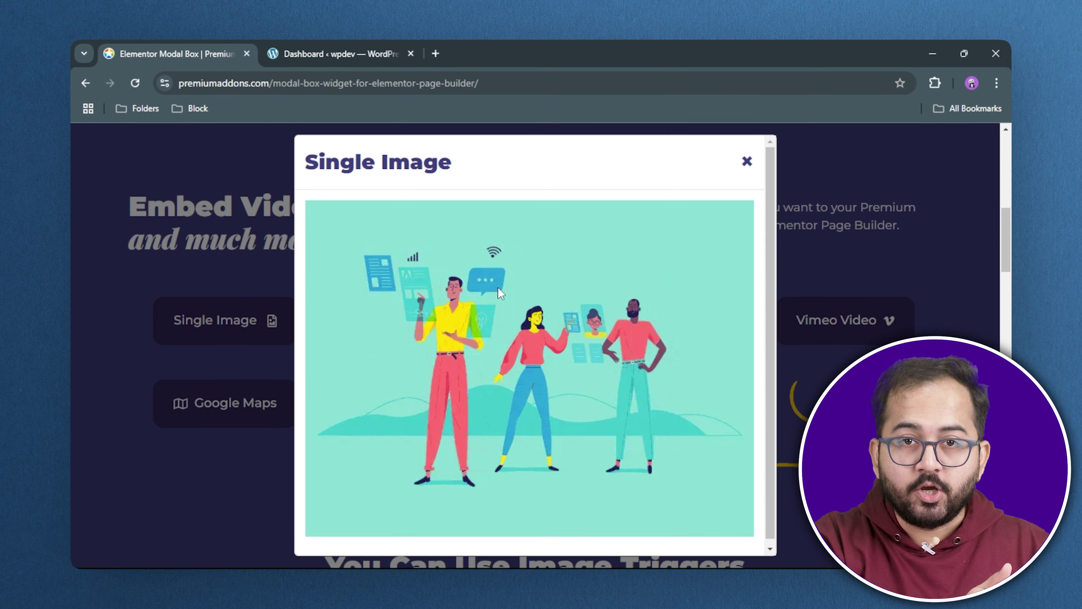
{"action": "left_click", "coordinate": [747, 162]}
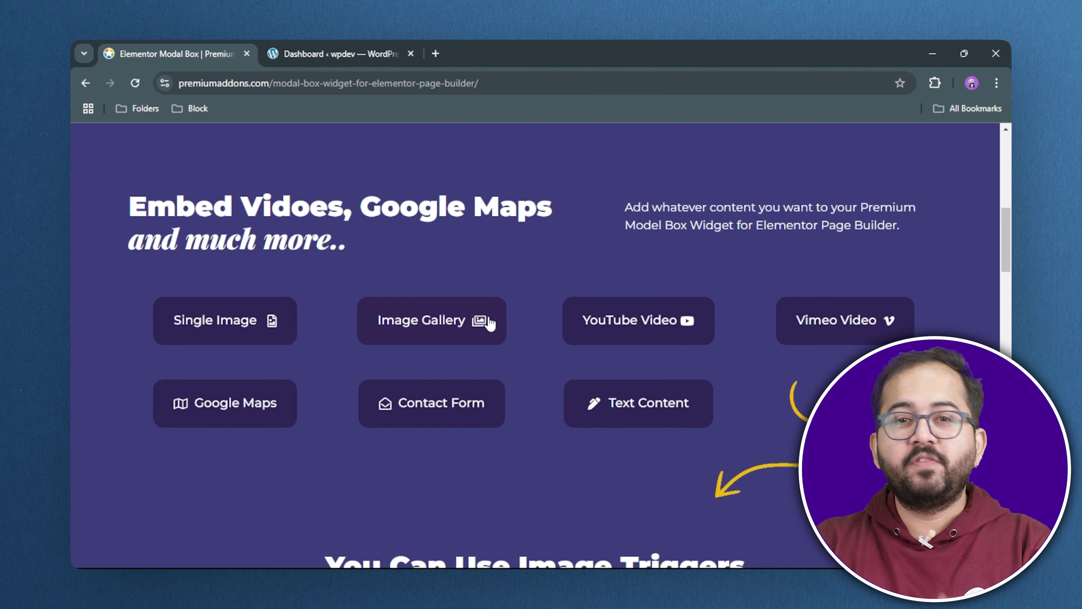
{"action": "left_click", "coordinate": [479, 324]}
{"action": "scroll", "coordinate": [477, 318], "scroll_direction": "down", "scroll_amount": 5}
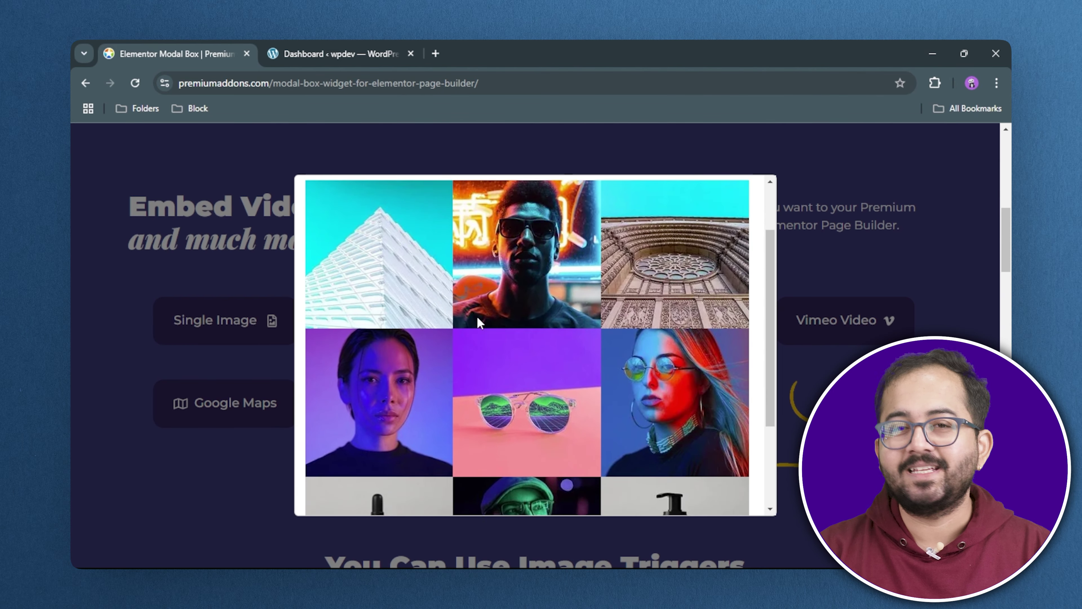
{"action": "scroll", "coordinate": [477, 318], "scroll_direction": "up", "scroll_amount": 5}
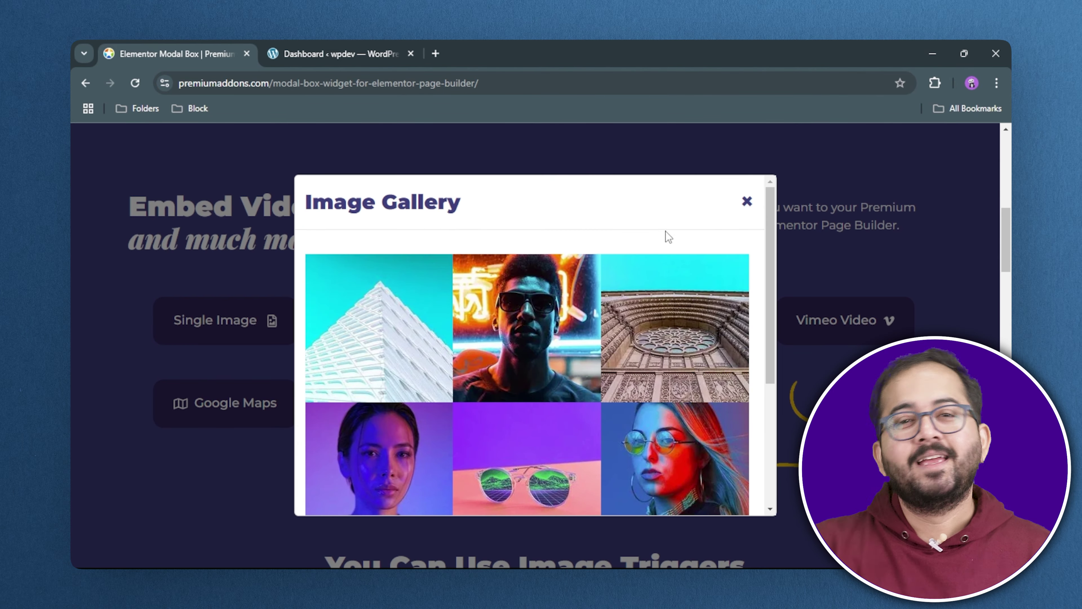
{"action": "left_click", "coordinate": [747, 201]}
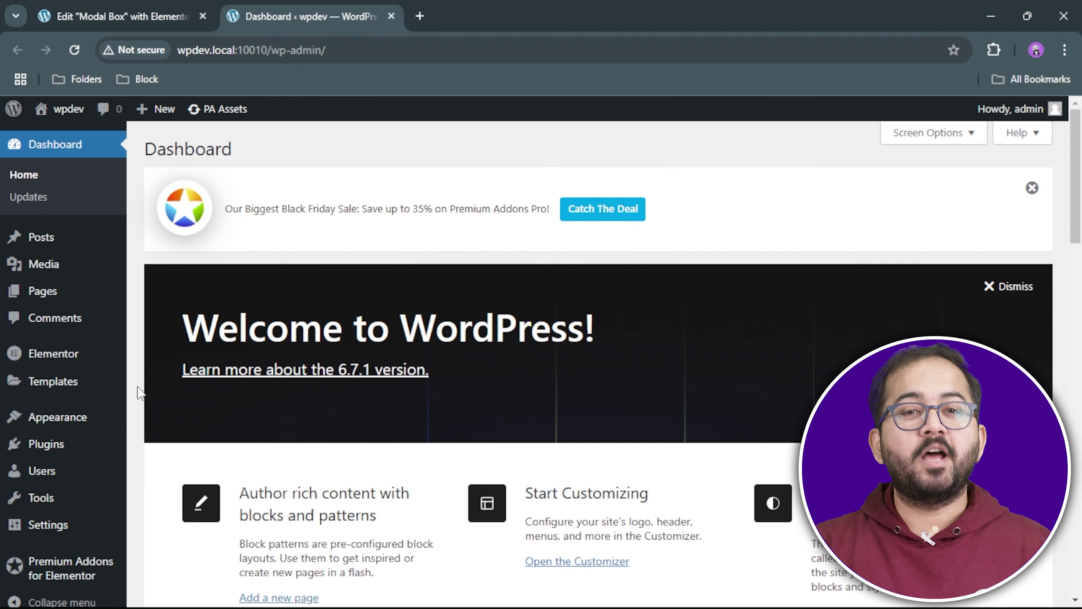
Open the Widgets & Add-ons settings of Premium Addons for Elementor and check whether the Modal Box widget is enabled.
{"action": "scroll", "coordinate": [131, 408], "scroll_direction": "down", "scroll_amount": 2}
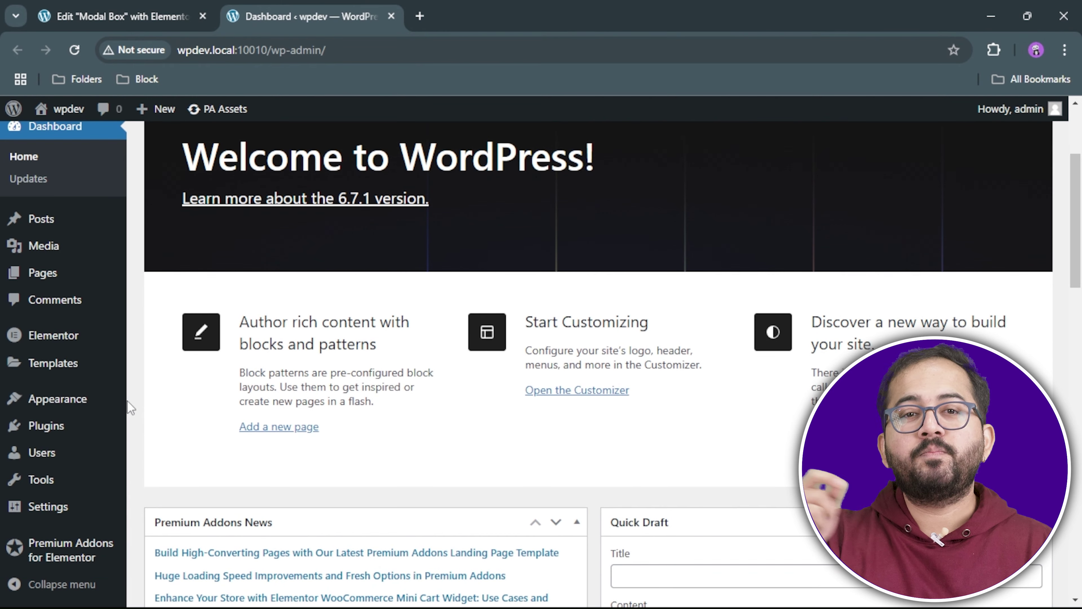
{"action": "mouse_move", "coordinate": [19, 554]}
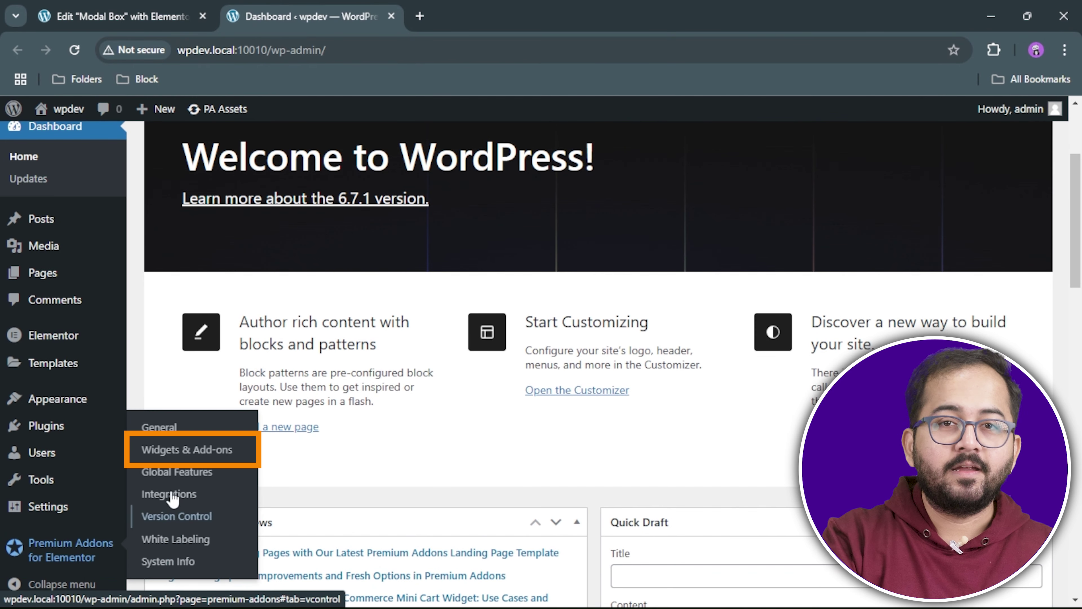
{"action": "left_click", "coordinate": [188, 451]}
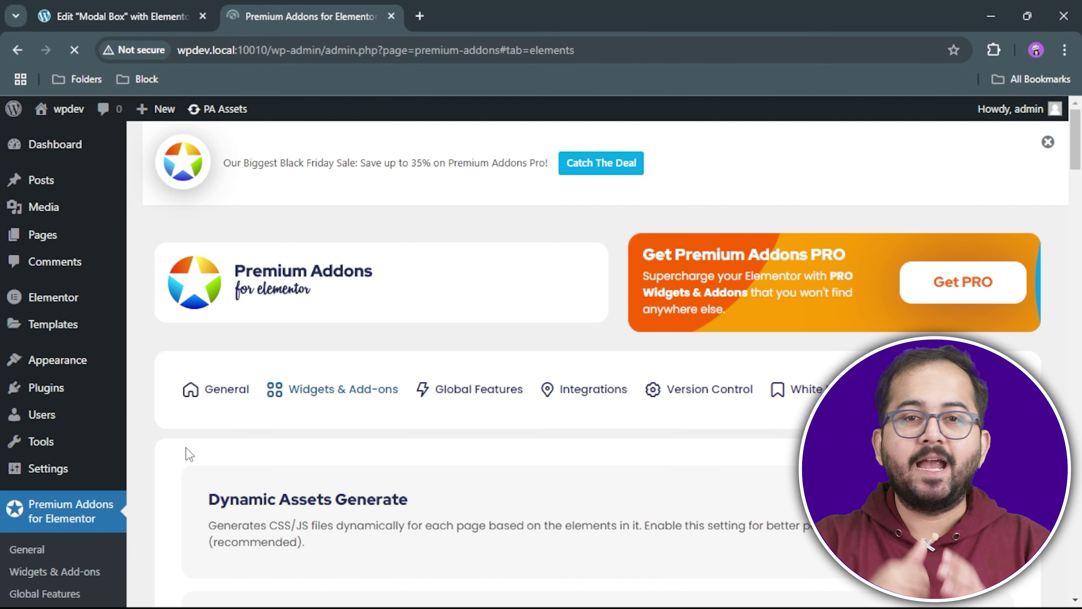
{"action": "scroll", "coordinate": [187, 448], "scroll_direction": "down", "scroll_amount": 10}
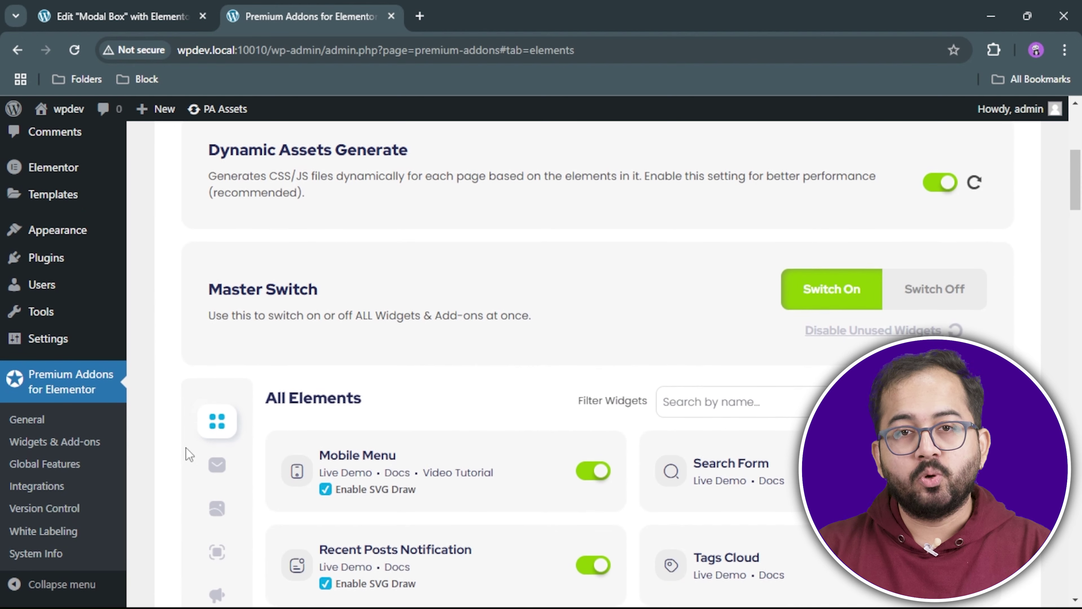
{"action": "scroll", "coordinate": [187, 448], "scroll_direction": "down", "scroll_amount": 9}
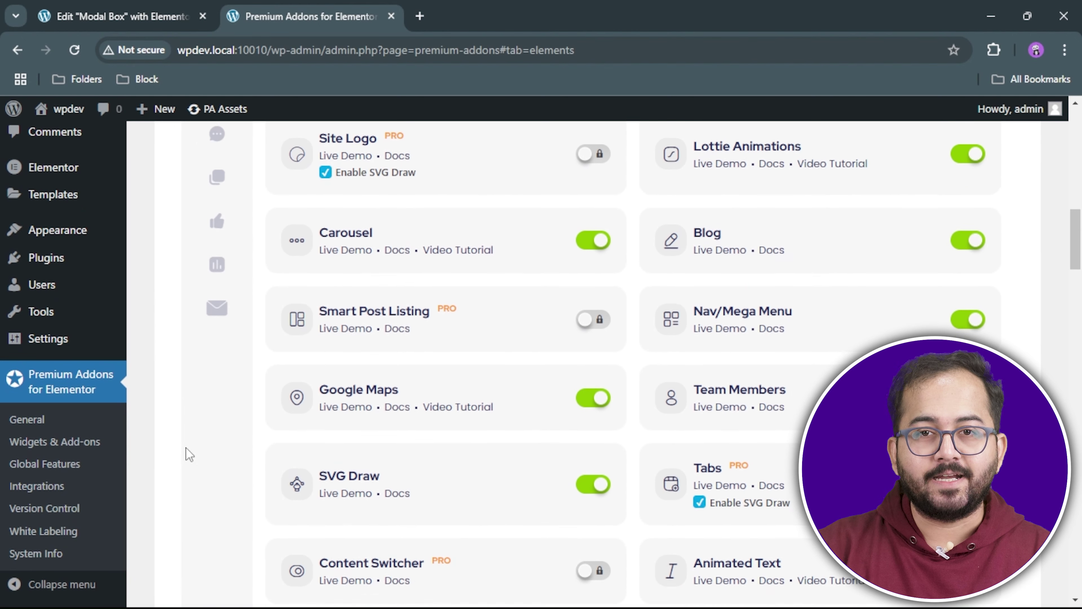
{"action": "scroll", "coordinate": [186, 449], "scroll_direction": "down", "scroll_amount": 5}
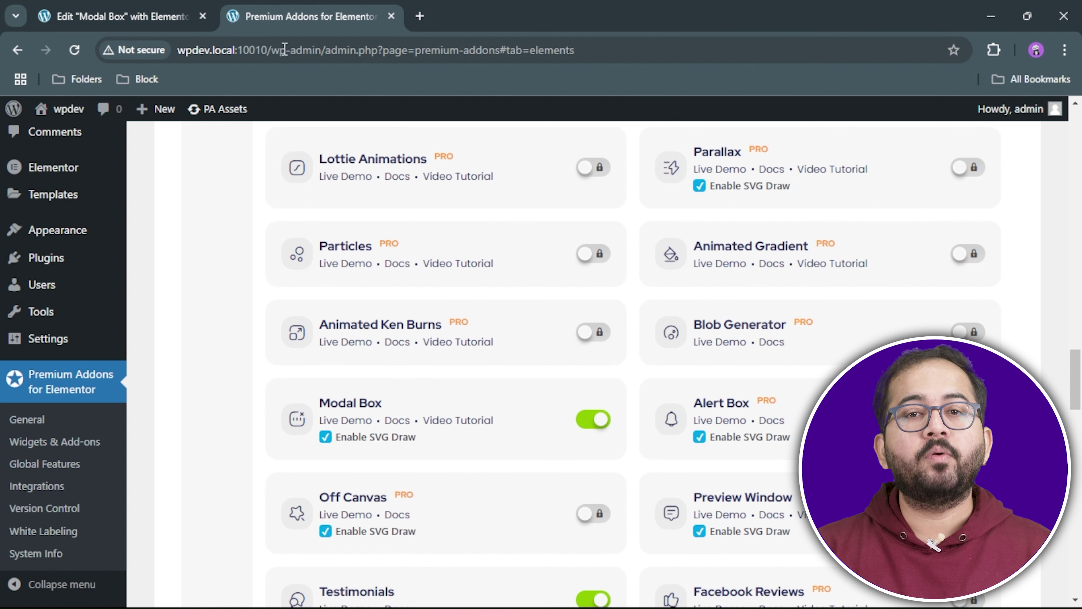
Go back to the Modal Box page in the Elementor editor and add a container with two equal columns.
{"action": "left_click", "coordinate": [209, 15]}
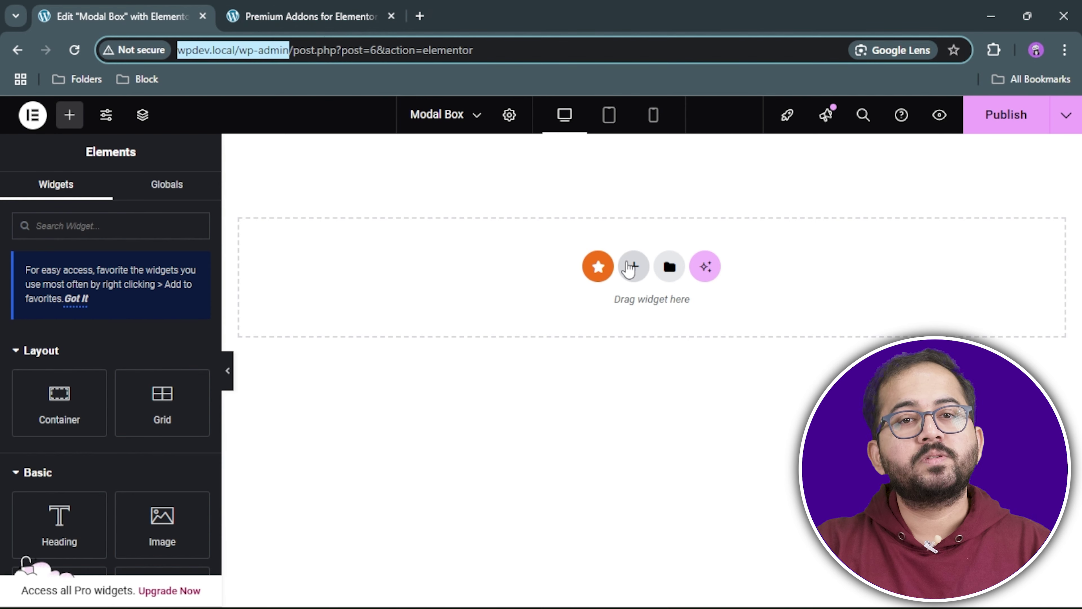
{"action": "left_click", "coordinate": [634, 266]}
{"action": "left_click", "coordinate": [612, 331]}
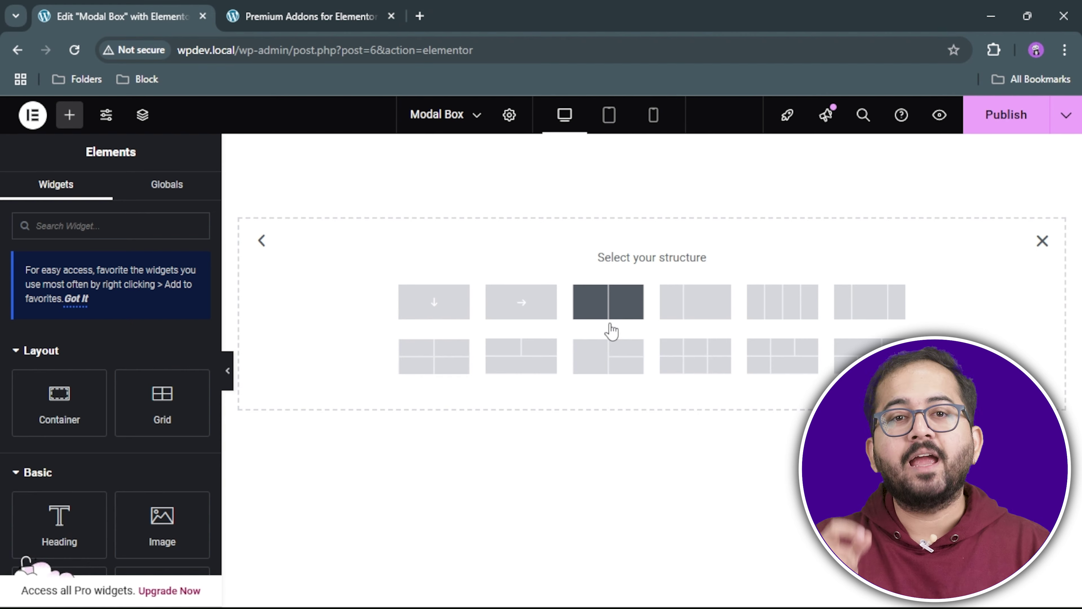
{"action": "left_click", "coordinate": [611, 325]}
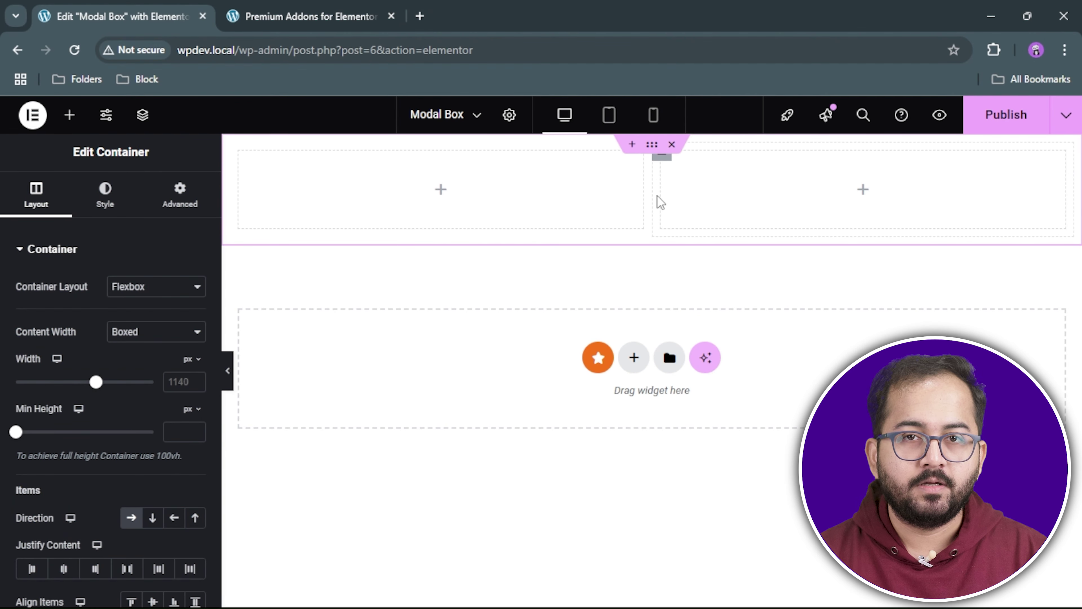
Give the parent container a classic background in black, #000000.
{"action": "left_click", "coordinate": [112, 200]}
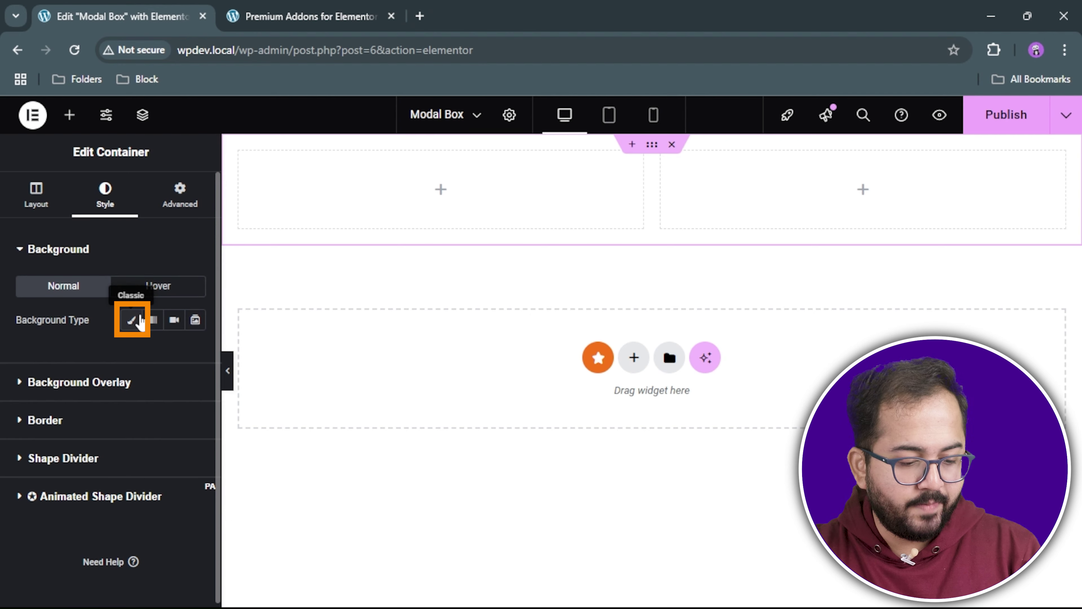
{"action": "left_click", "coordinate": [135, 319]}
{"action": "left_click", "coordinate": [195, 353]}
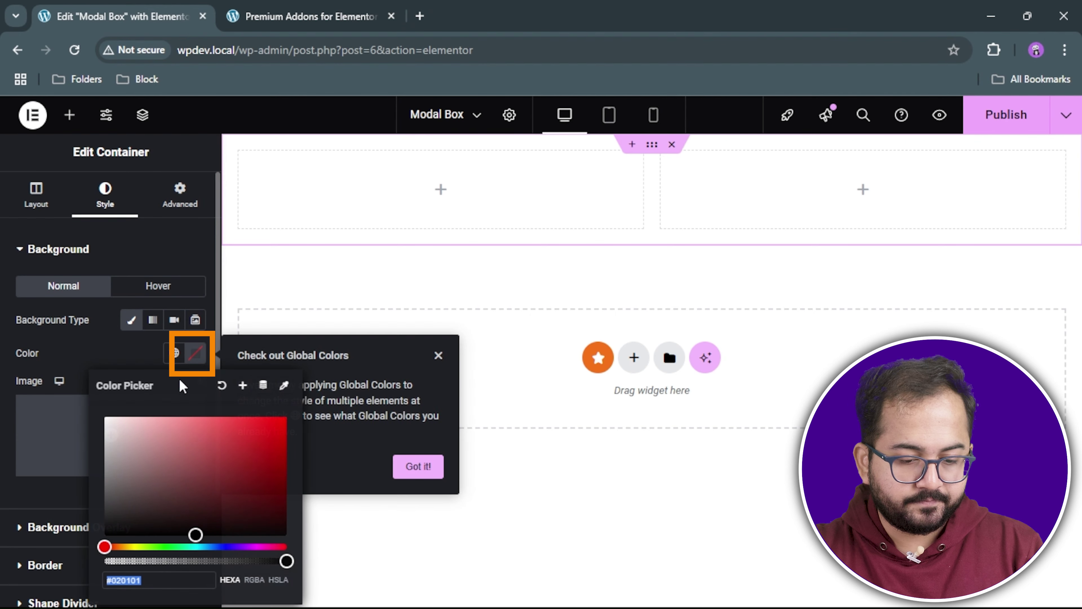
{"action": "left_click_drag", "start_coordinate": [135, 496], "coordinate": [108, 536]}
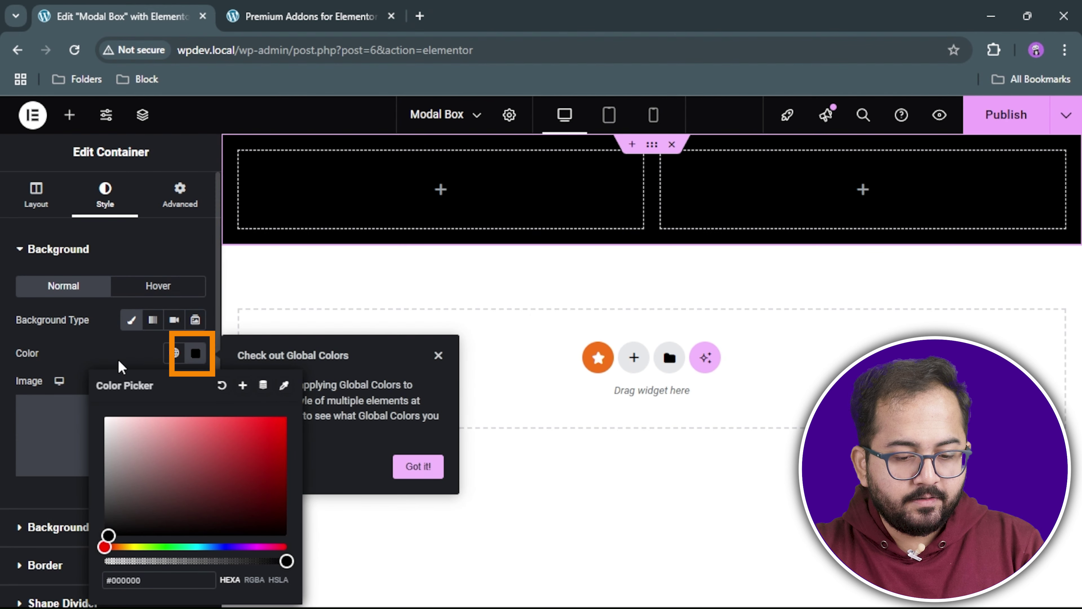
{"action": "left_click", "coordinate": [89, 354]}
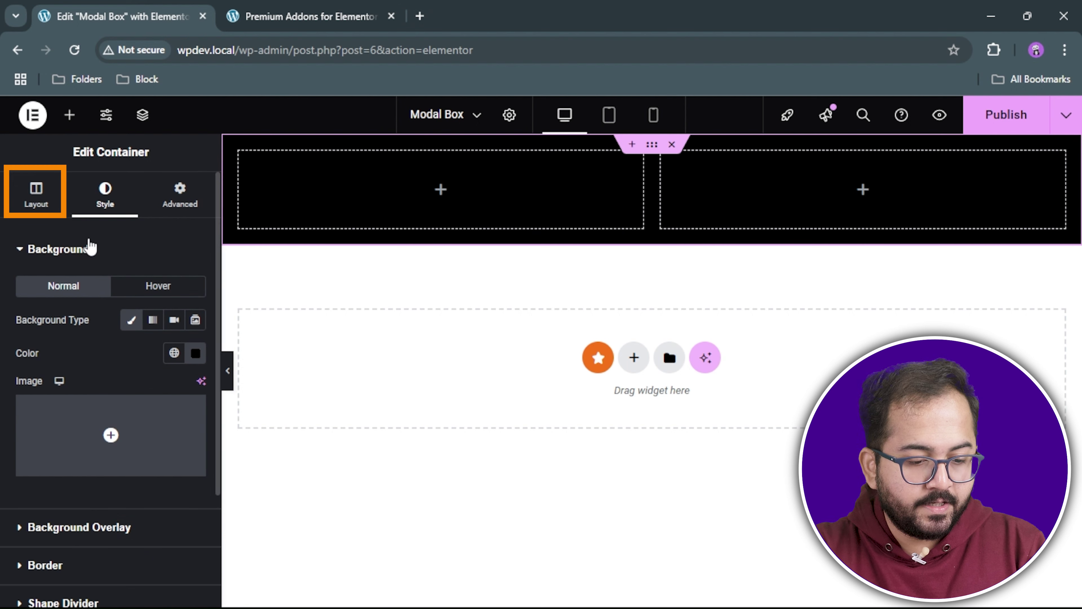
Set the parent container's minimum height to 100 vh and align its items to the center.
{"action": "left_click", "coordinate": [46, 206]}
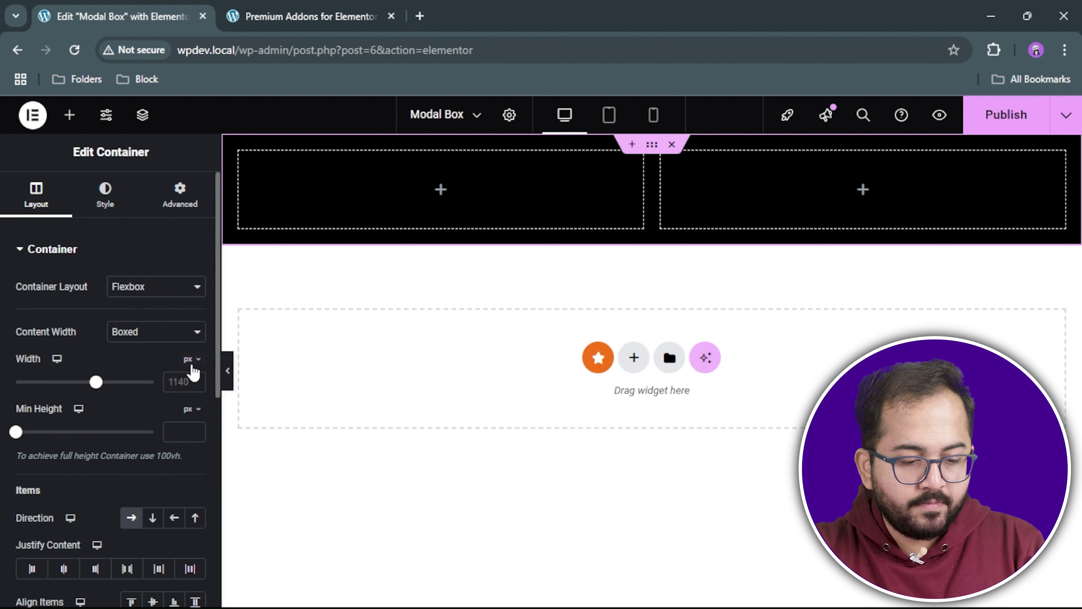
{"action": "left_click", "coordinate": [191, 417]}
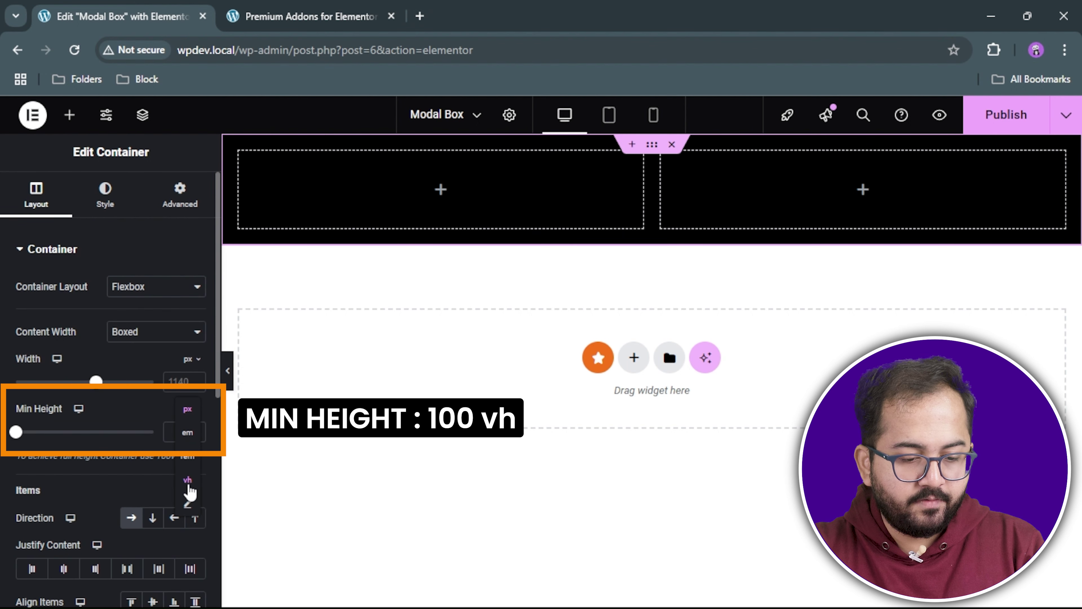
{"action": "left_click", "coordinate": [188, 486]}
{"action": "left_click", "coordinate": [181, 439]}
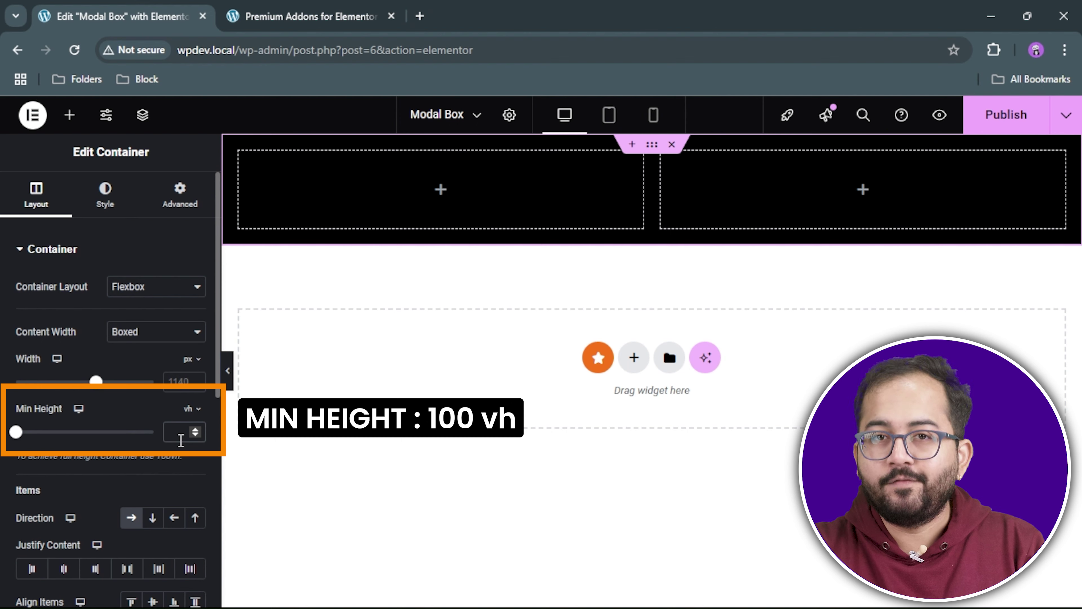
{"action": "type", "text": "100"}
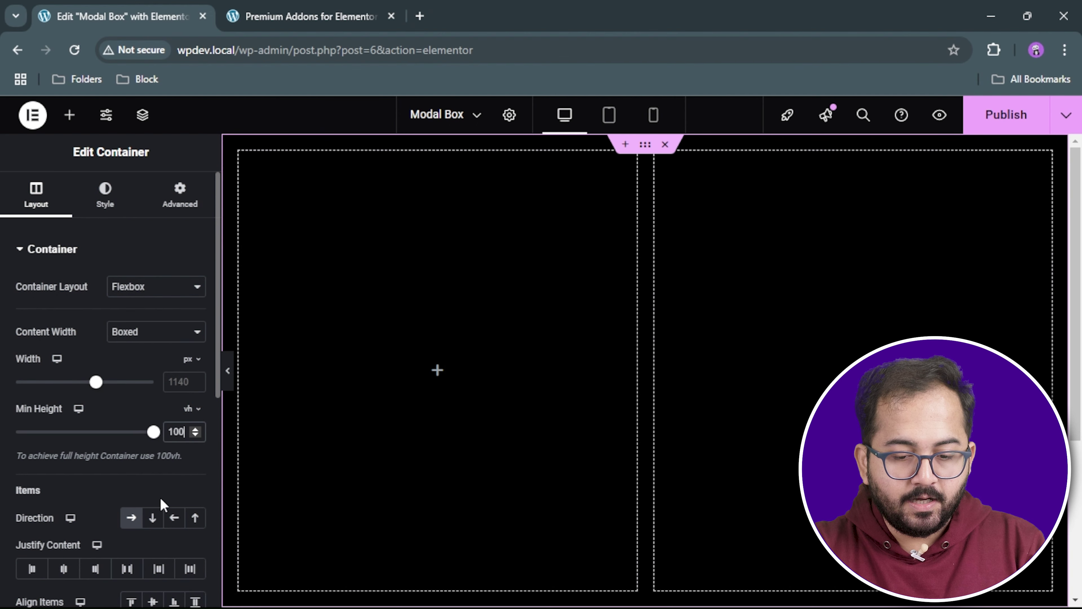
{"action": "scroll", "coordinate": [80, 575], "scroll_direction": "down", "scroll_amount": 1}
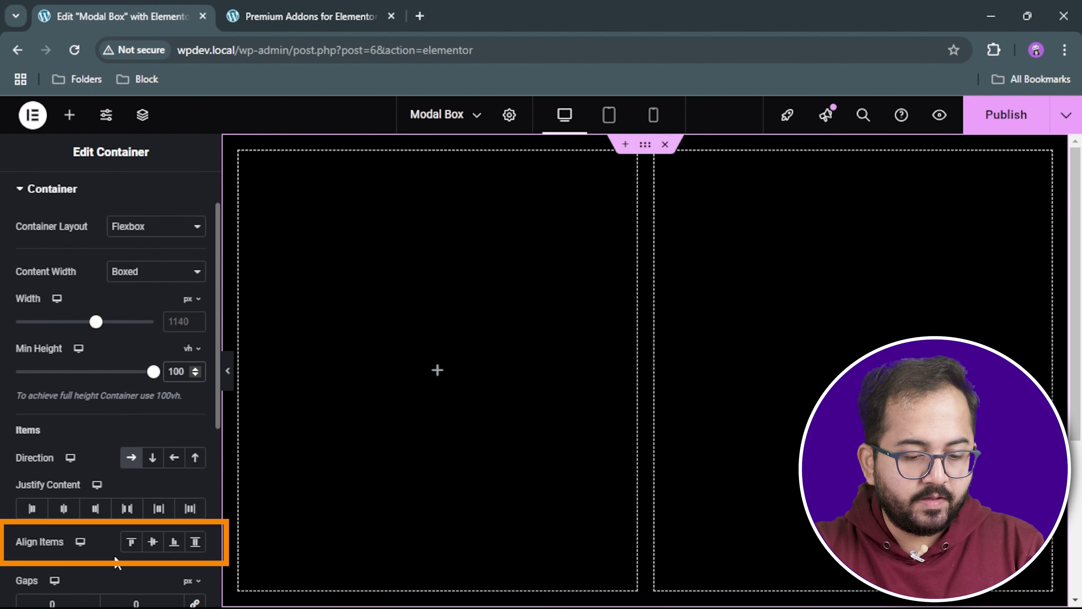
{"action": "left_click", "coordinate": [147, 547]}
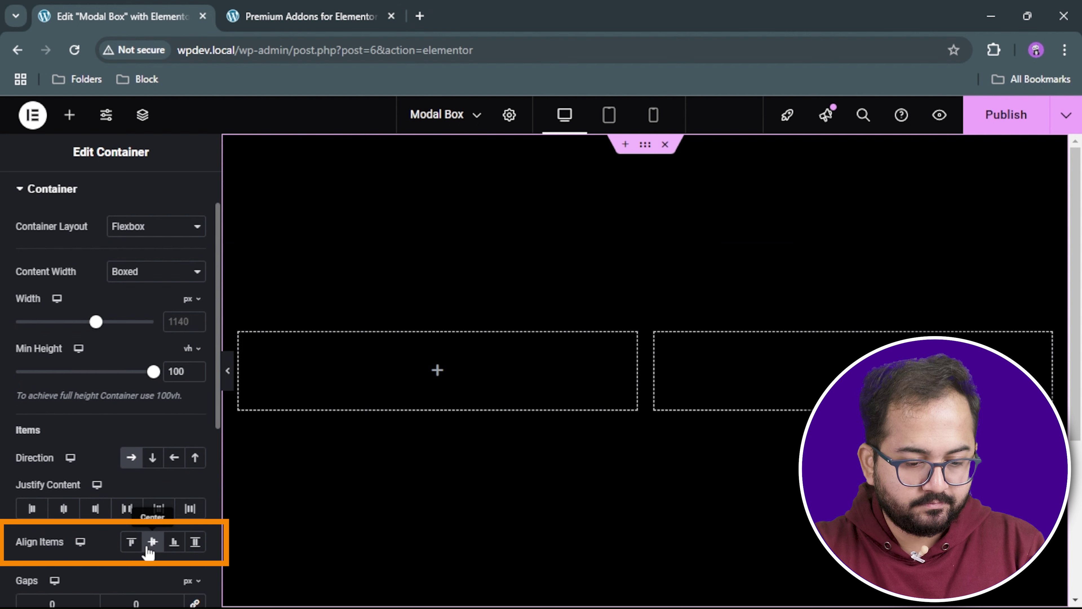
Search the widgets for "mod" and place the Modal Box widget in the container's left column.
{"action": "left_click", "coordinate": [78, 117]}
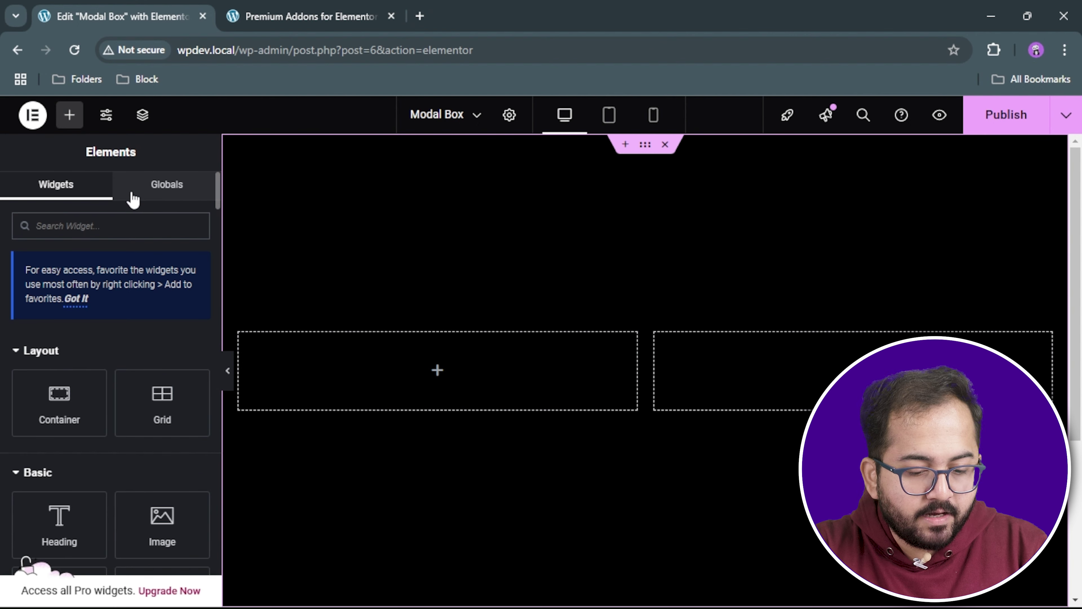
{"action": "type", "text": "mod"}
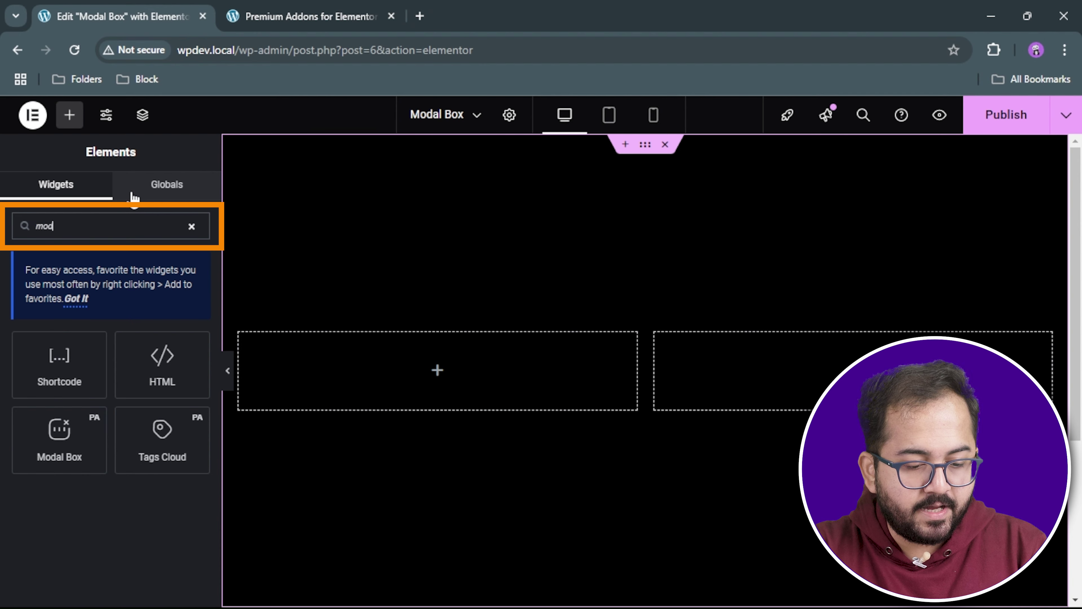
{"action": "left_click_drag", "start_coordinate": [59, 439], "coordinate": [362, 374]}
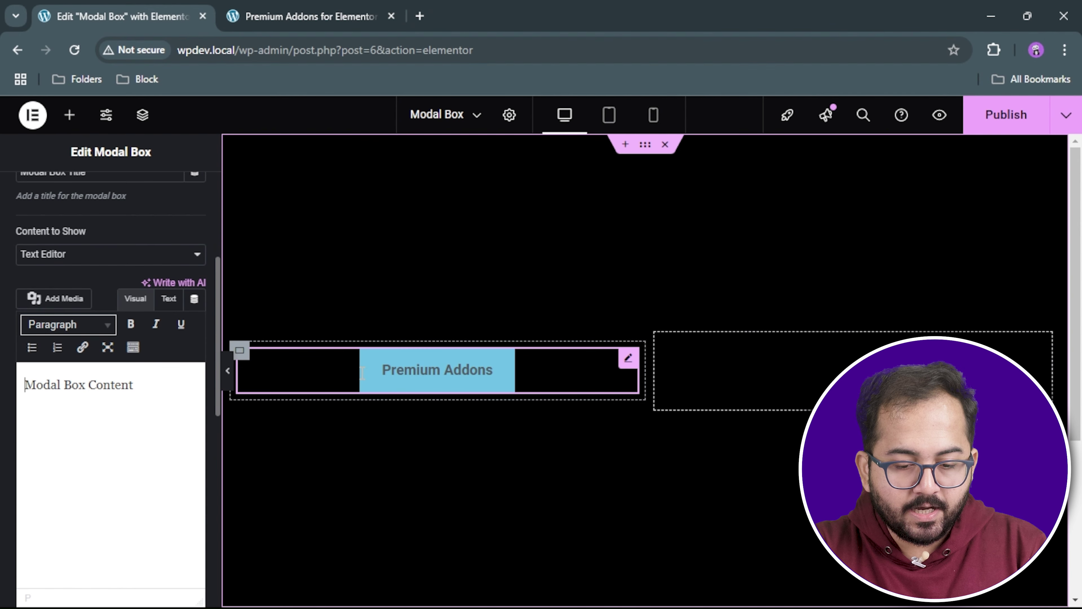
Examine the Modal Box content settings, including the icon type and content source choices, close buttons and entrance animation.
{"action": "scroll", "coordinate": [140, 354], "scroll_direction": "up", "scroll_amount": 5}
{"action": "scroll", "coordinate": [171, 322], "scroll_direction": "down", "scroll_amount": 1}
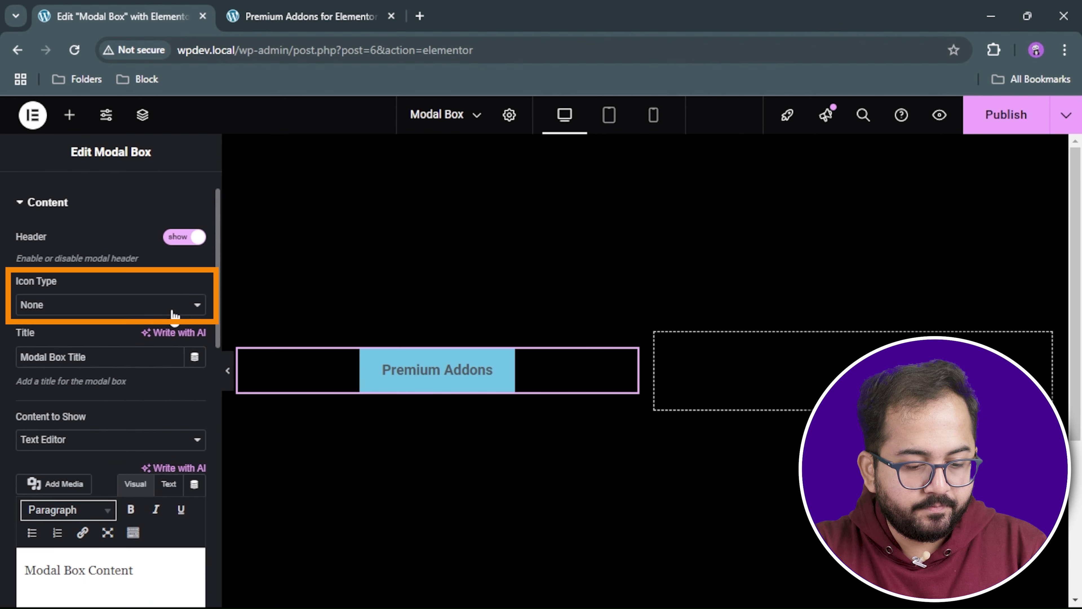
{"action": "left_click", "coordinate": [174, 311]}
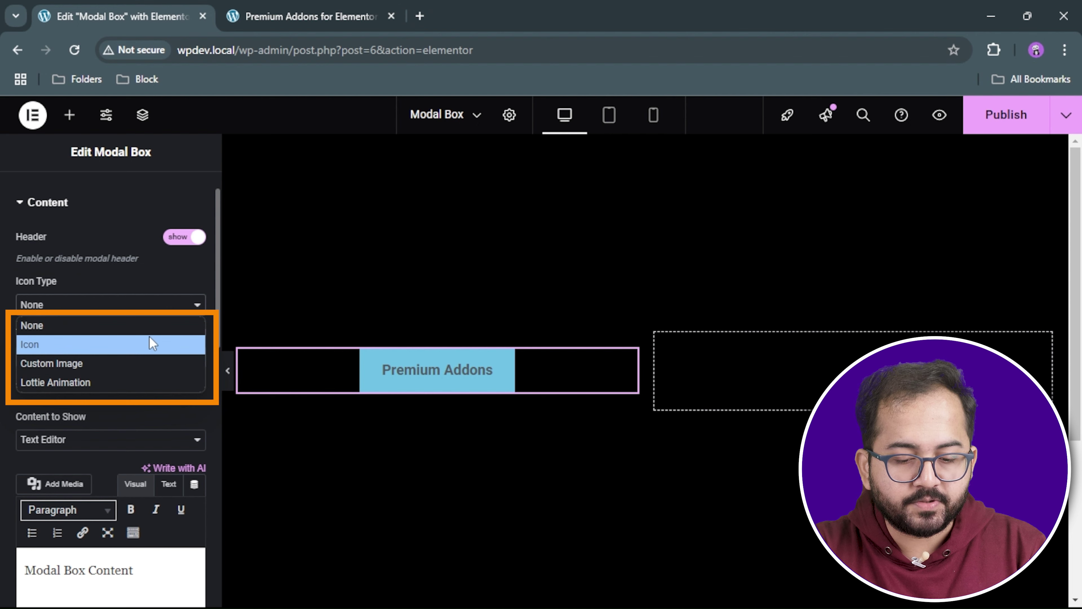
{"action": "left_click", "coordinate": [177, 325]}
{"action": "scroll", "coordinate": [183, 309], "scroll_direction": "down", "scroll_amount": 1}
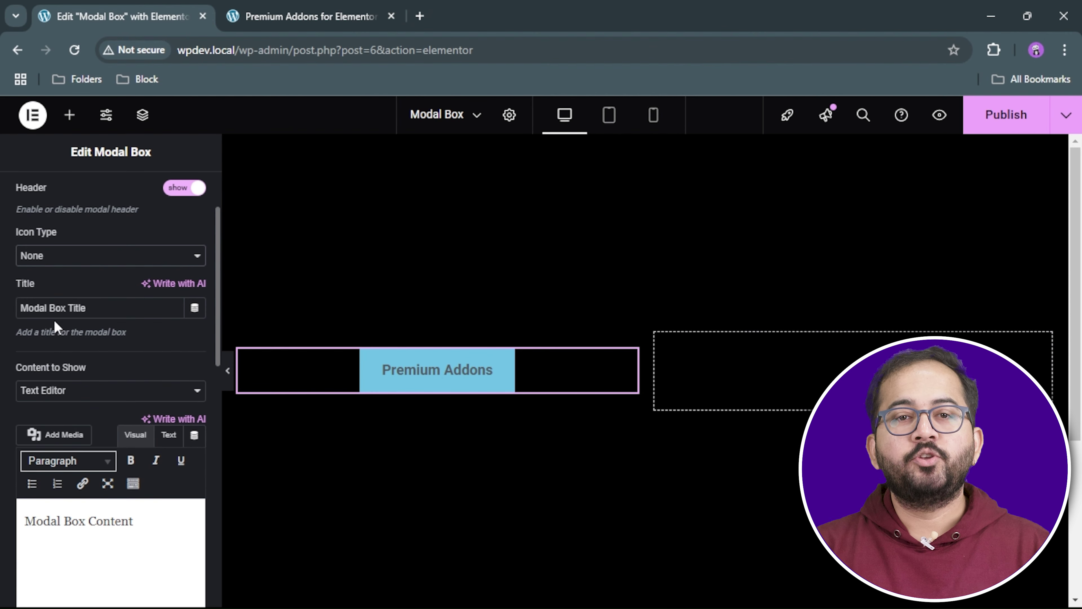
{"action": "scroll", "coordinate": [88, 384], "scroll_direction": "down", "scroll_amount": 2}
{"action": "left_click", "coordinate": [132, 334]}
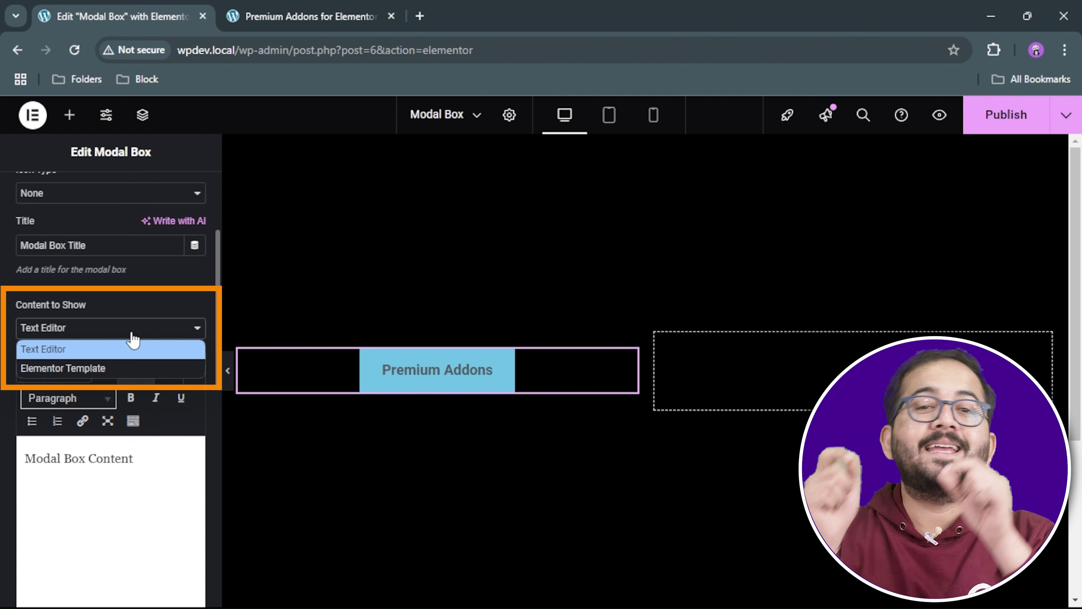
{"action": "left_click", "coordinate": [141, 333]}
{"action": "scroll", "coordinate": [149, 379], "scroll_direction": "down", "scroll_amount": 5}
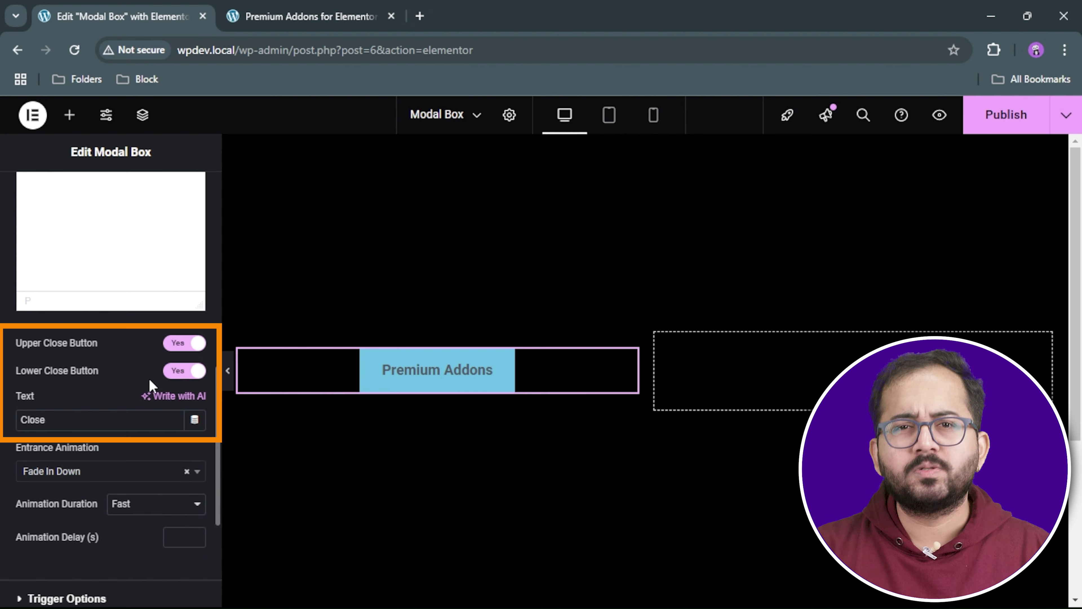
{"action": "scroll", "coordinate": [149, 379], "scroll_direction": "down", "scroll_amount": 3}
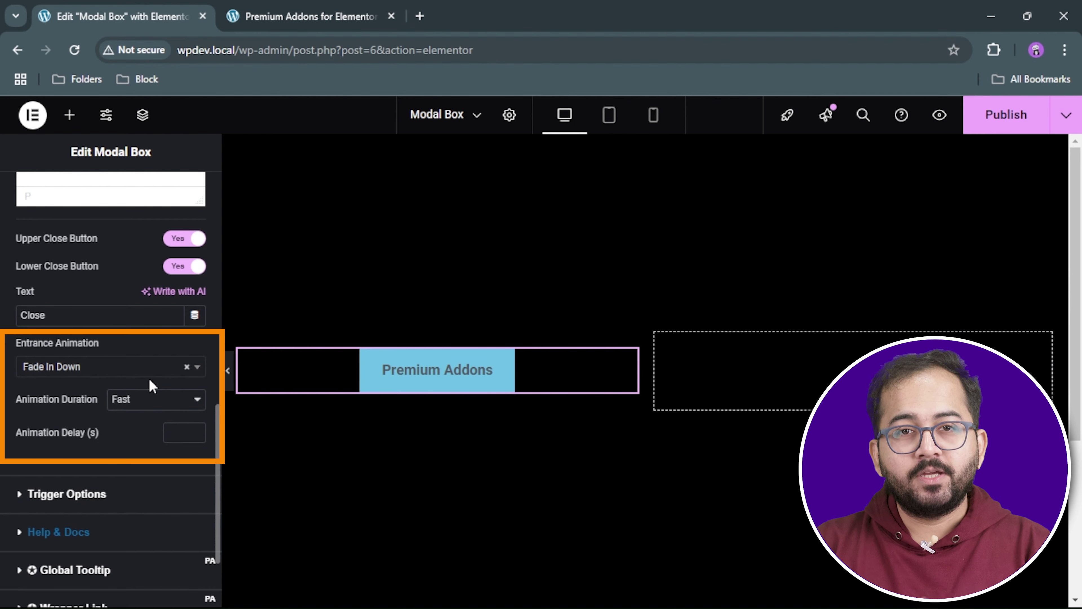
Examine the Modal Box trigger options, including the available trigger types and the button settings.
{"action": "scroll", "coordinate": [150, 382], "scroll_direction": "down", "scroll_amount": 1}
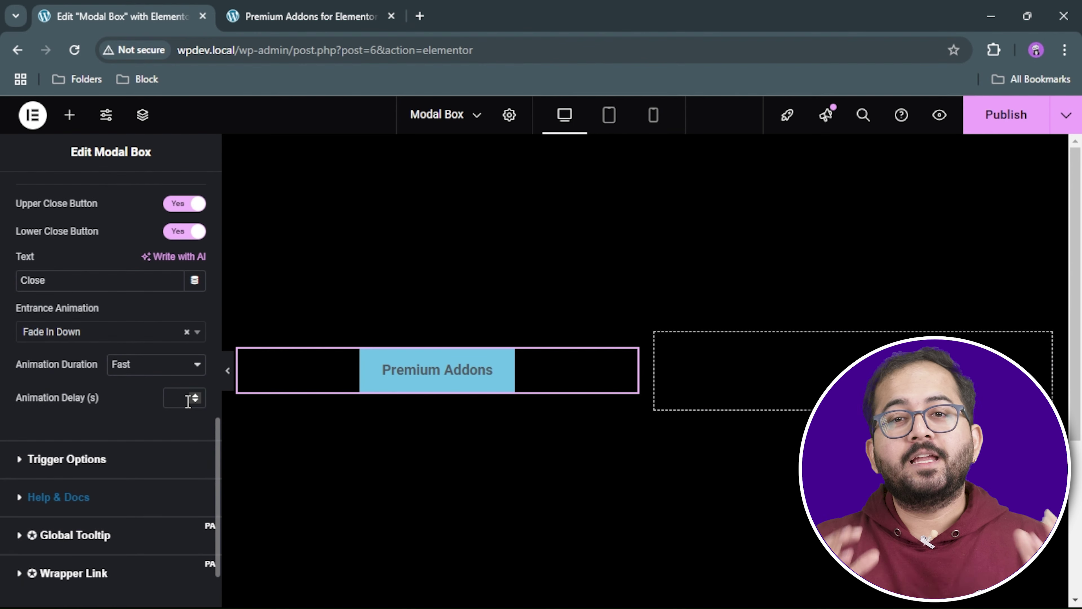
{"action": "scroll", "coordinate": [160, 403], "scroll_direction": "down", "scroll_amount": 1}
{"action": "left_click", "coordinate": [162, 409]}
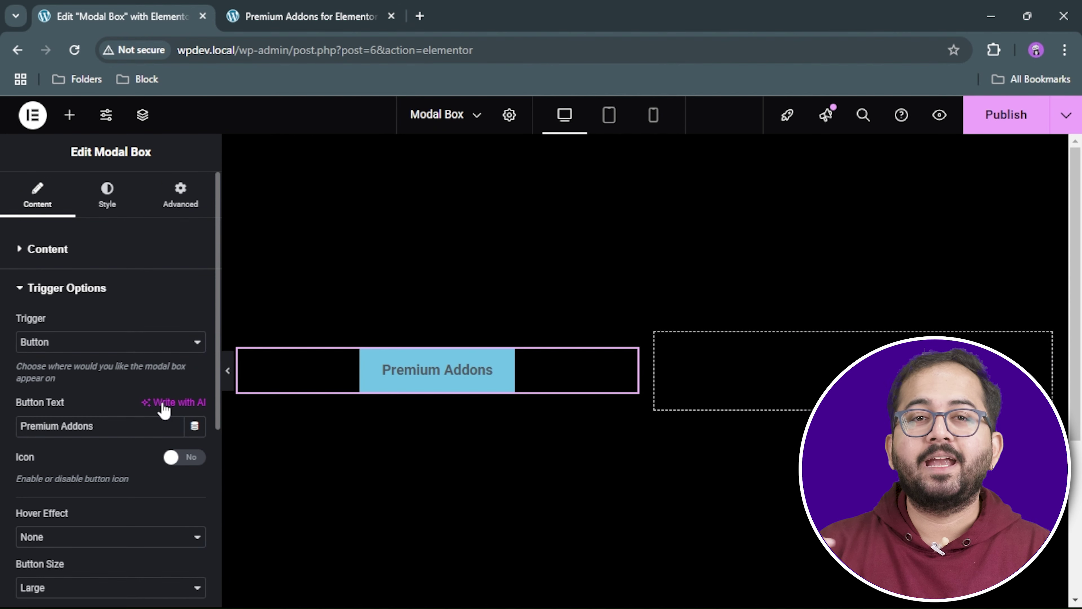
{"action": "left_click", "coordinate": [175, 346]}
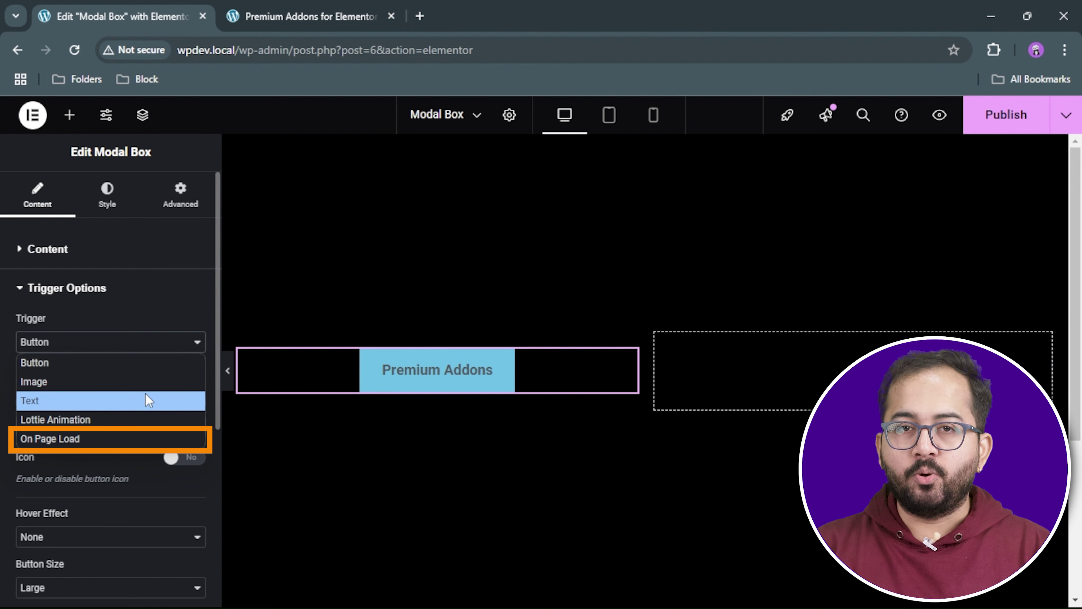
{"action": "left_click", "coordinate": [169, 356]}
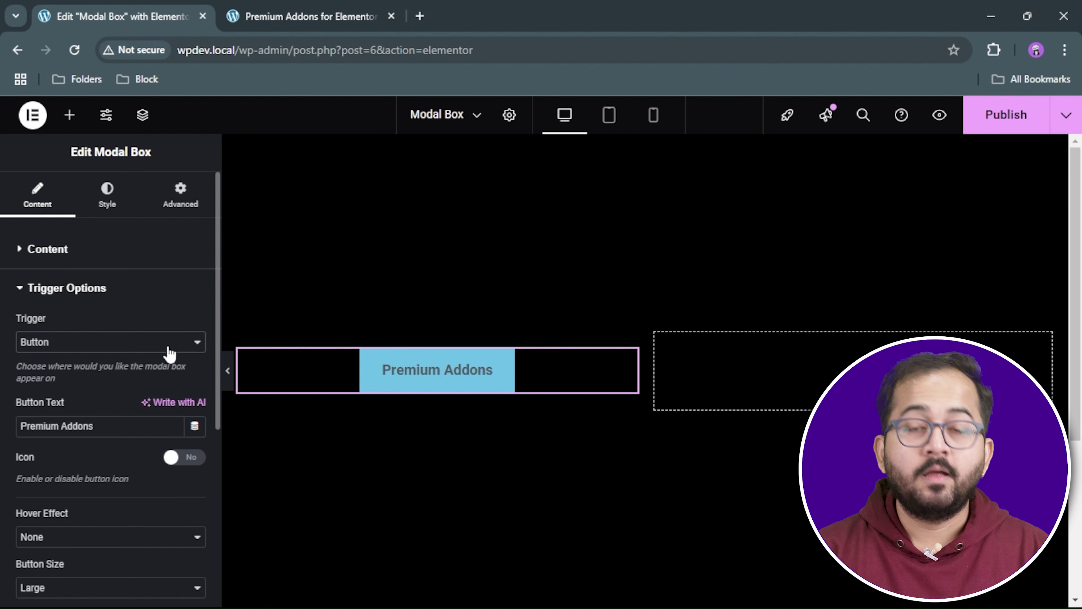
{"action": "scroll", "coordinate": [169, 353], "scroll_direction": "down", "scroll_amount": 1}
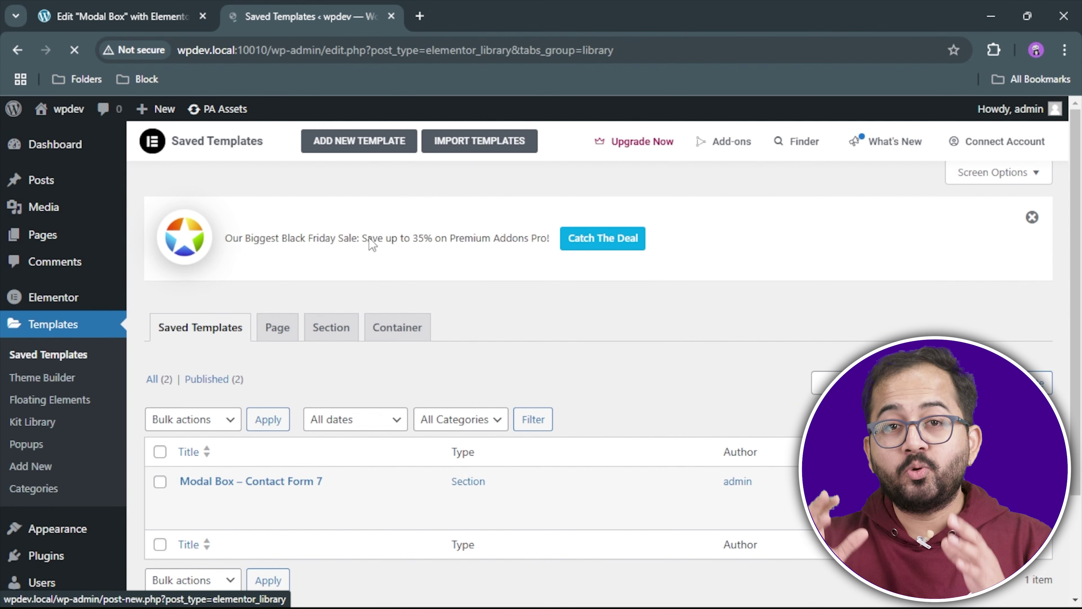
Create a new Container template named "Video" and place a Video widget in it.
{"action": "left_click", "coordinate": [383, 143]}
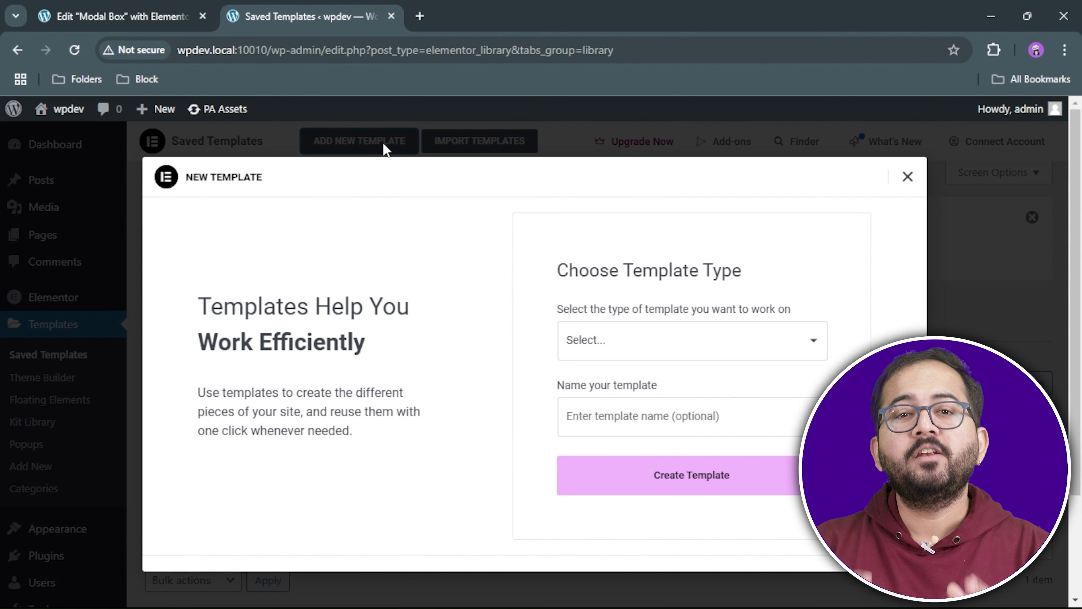
{"action": "left_click", "coordinate": [626, 357]}
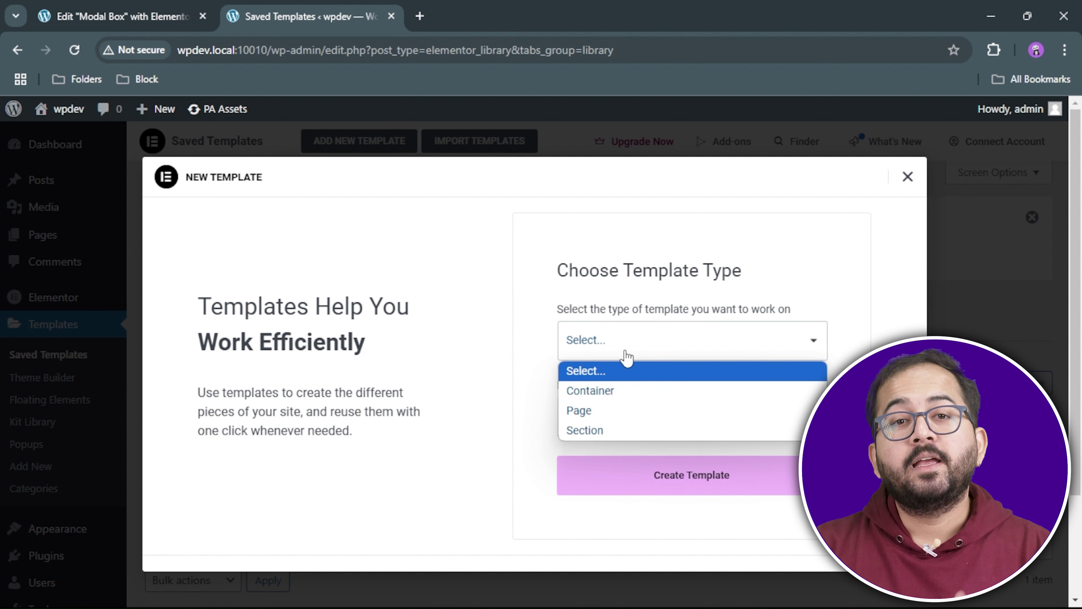
{"action": "left_click", "coordinate": [610, 394]}
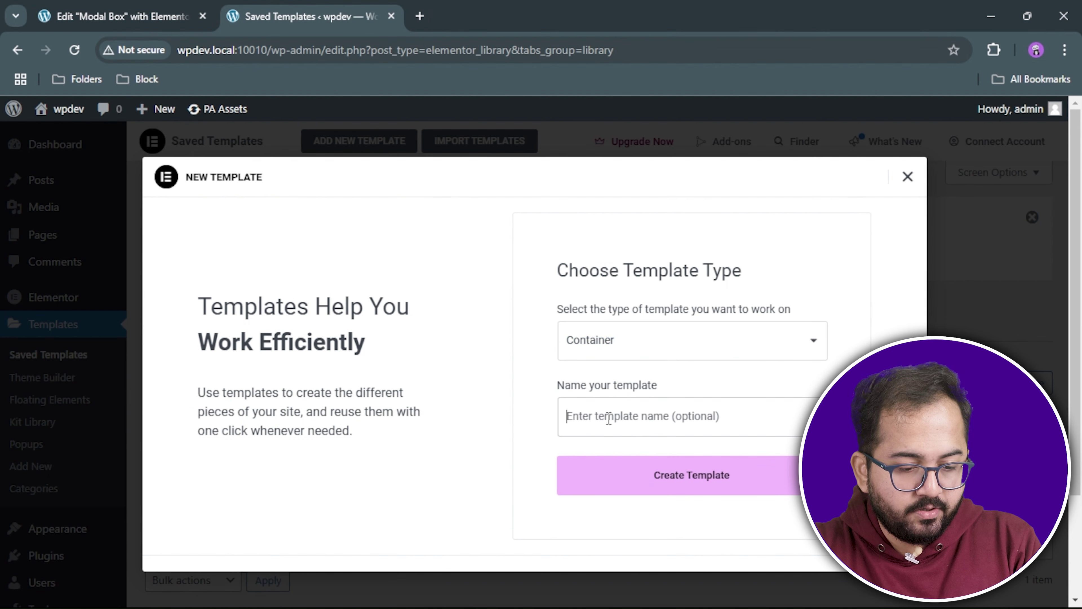
{"action": "left_click", "coordinate": [609, 419]}
{"action": "type", "text": "Video"}
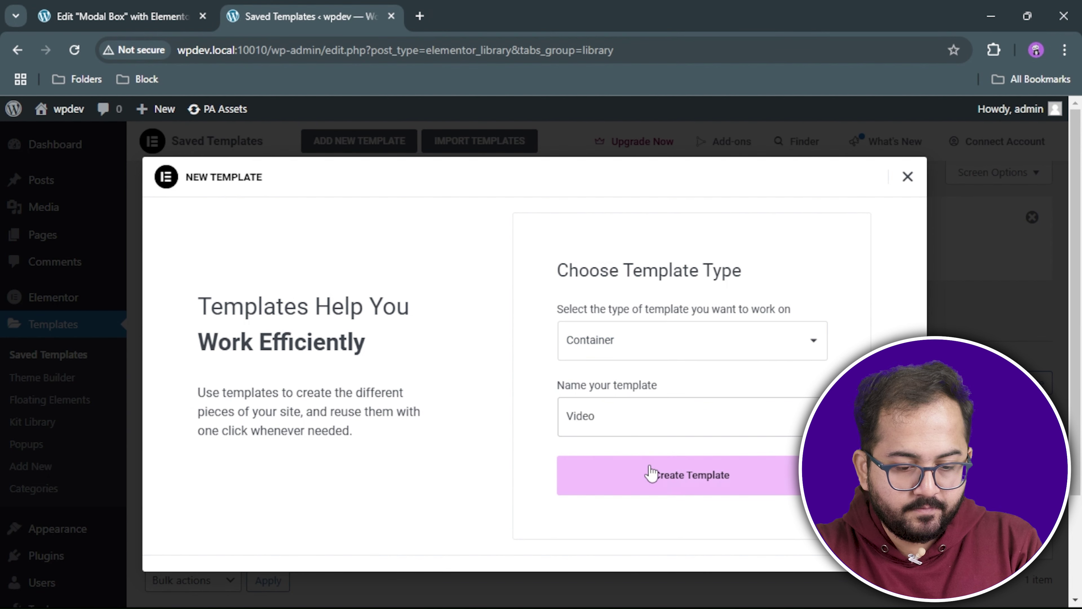
{"action": "left_click", "coordinate": [650, 472]}
{"action": "type", "text": "v"}
{"action": "left_click_drag", "start_coordinate": [162, 364], "coordinate": [652, 397]}
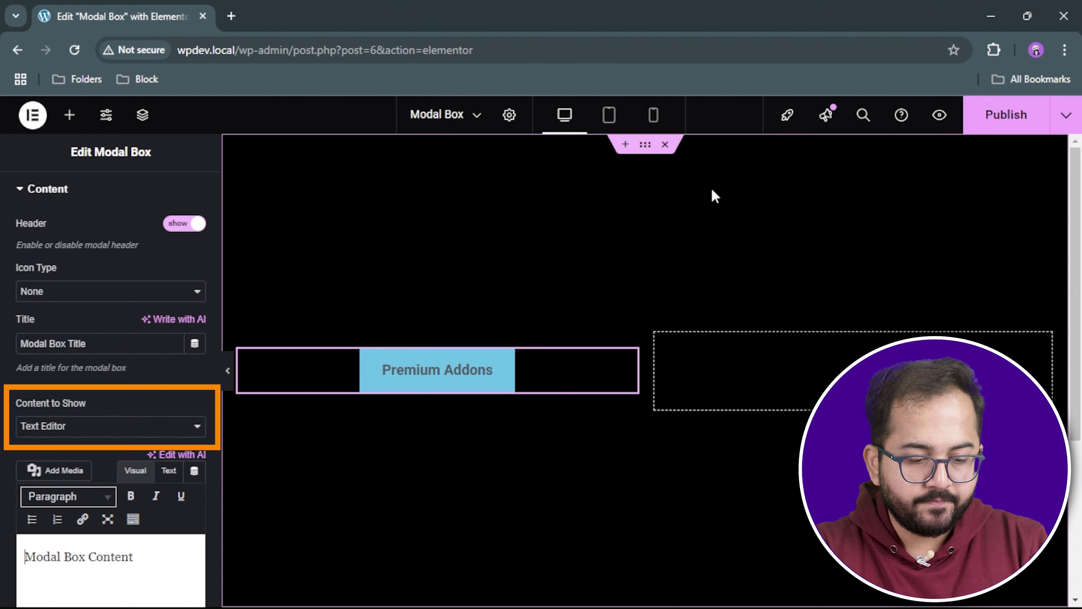
Set the modal box's content to show to Elementor Template and select the existing "Video" template.
{"action": "scroll", "coordinate": [159, 365], "scroll_direction": "down", "scroll_amount": 4}
{"action": "left_click", "coordinate": [142, 258]}
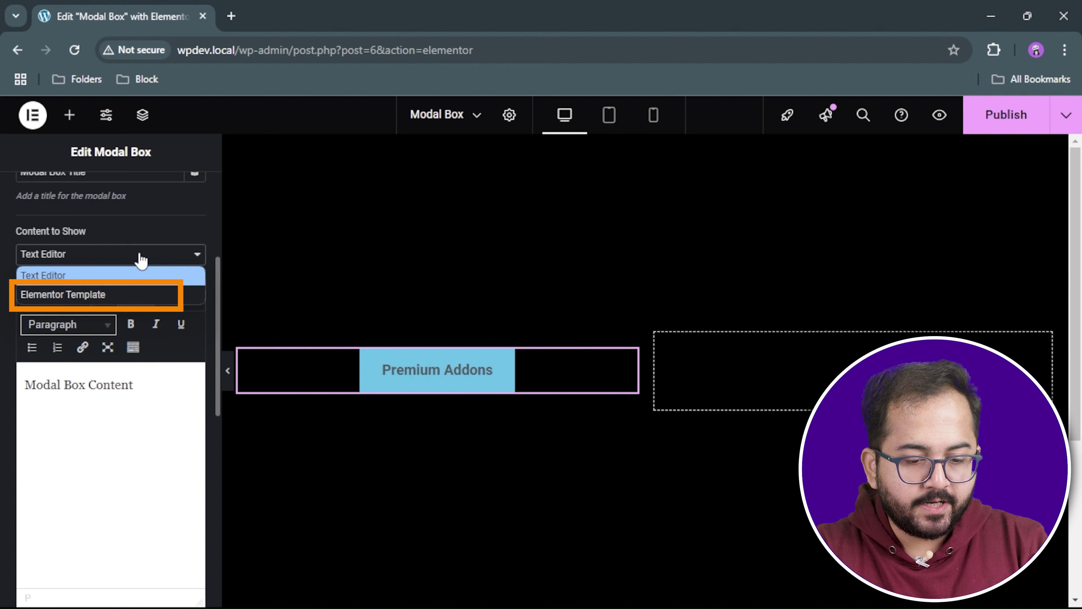
{"action": "left_click", "coordinate": [135, 290]}
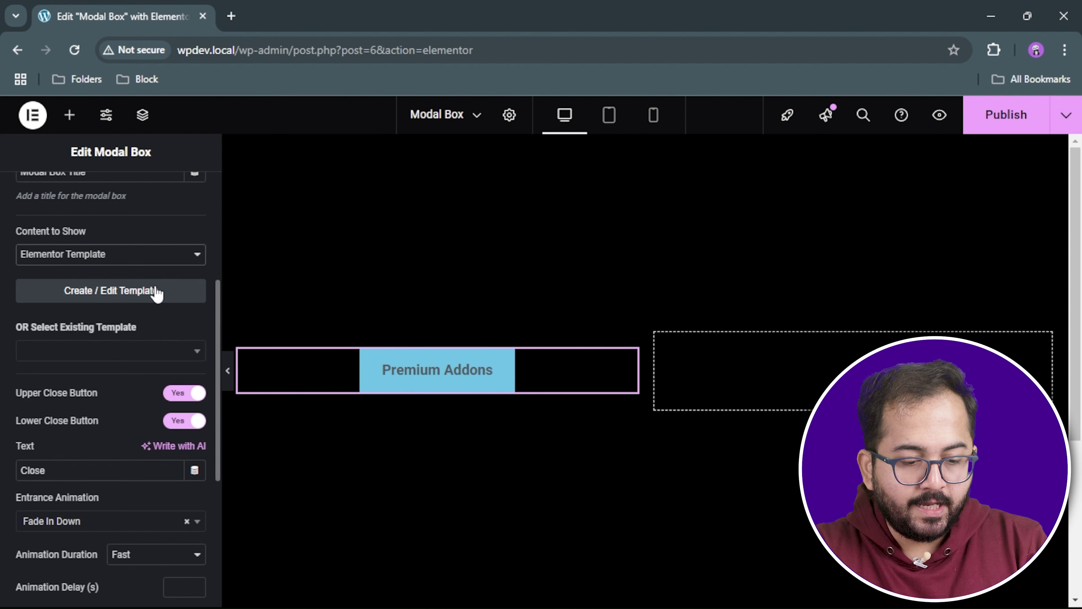
{"action": "left_click", "coordinate": [156, 354]}
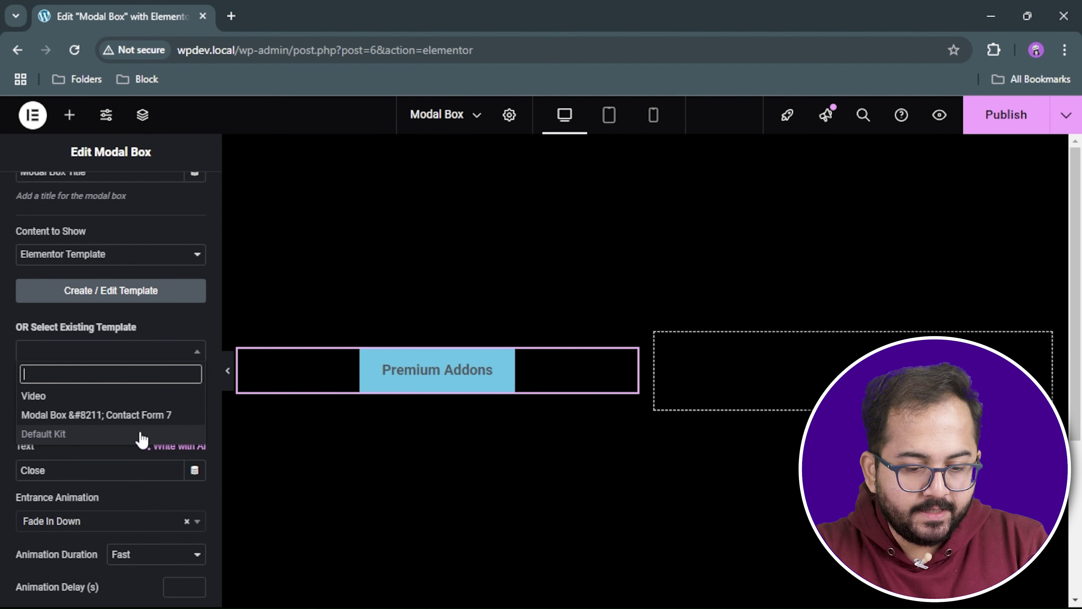
{"action": "left_click", "coordinate": [153, 395]}
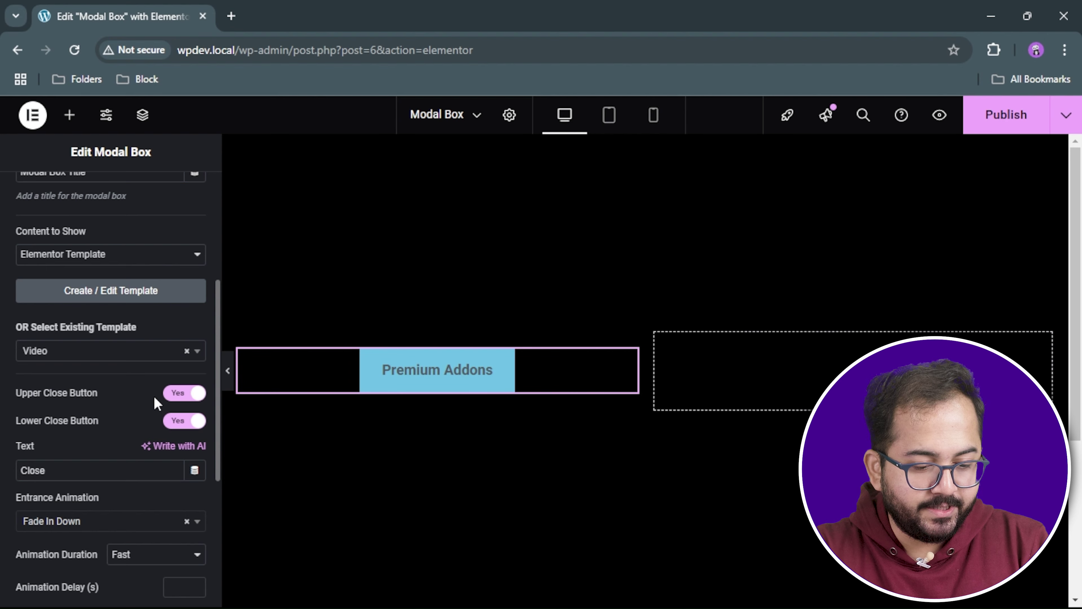
Set the modal header's icon type to Icon, choose the outlined play circle found with "play", and size it 18 px.
{"action": "scroll", "coordinate": [154, 397], "scroll_direction": "up", "scroll_amount": 4}
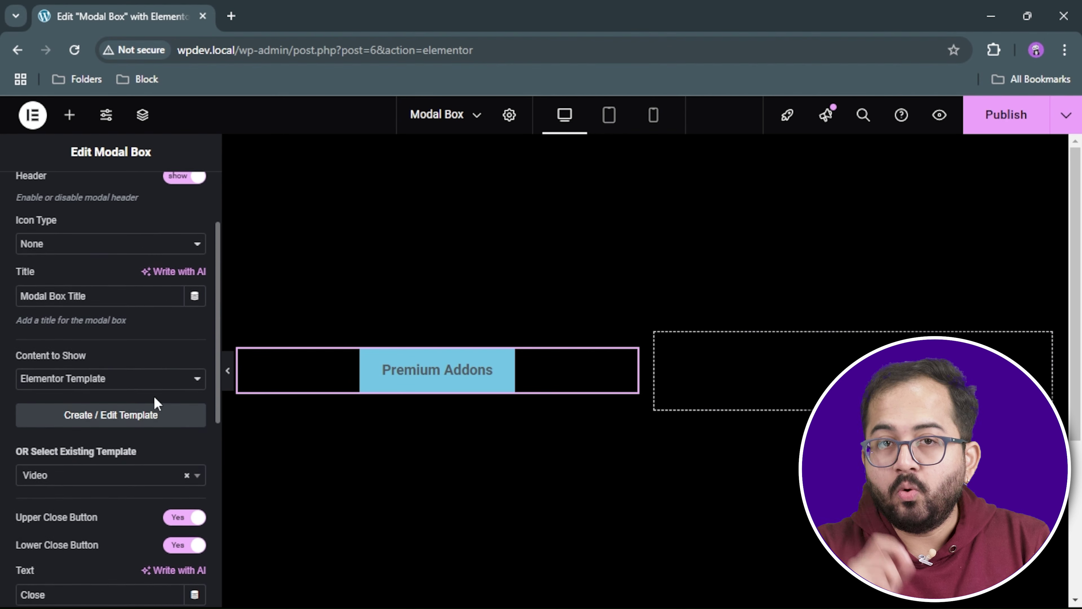
{"action": "scroll", "coordinate": [154, 397], "scroll_direction": "up", "scroll_amount": 2}
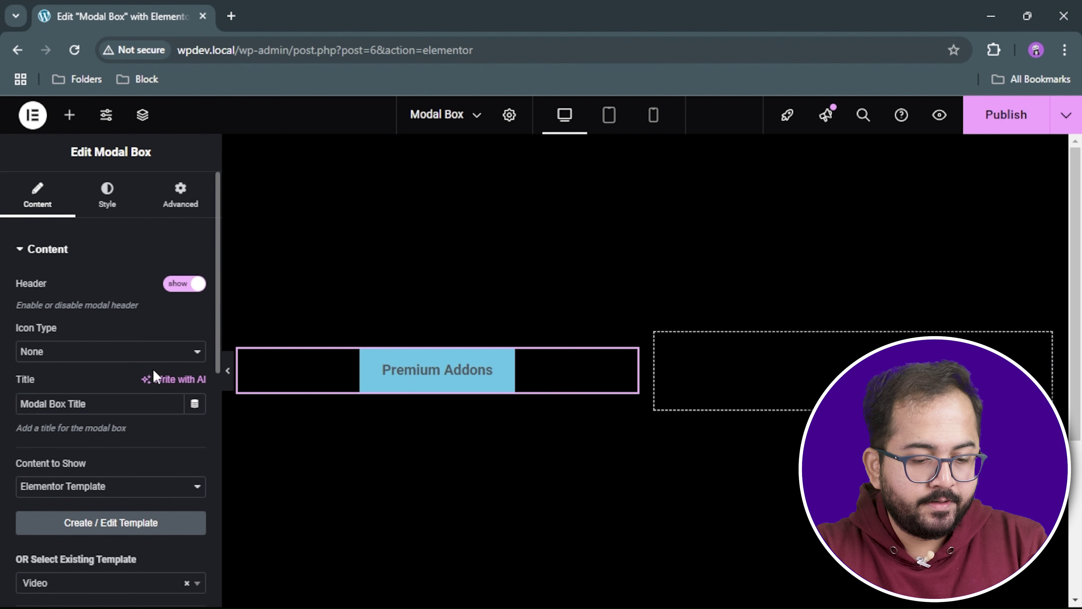
{"action": "left_click", "coordinate": [158, 353]}
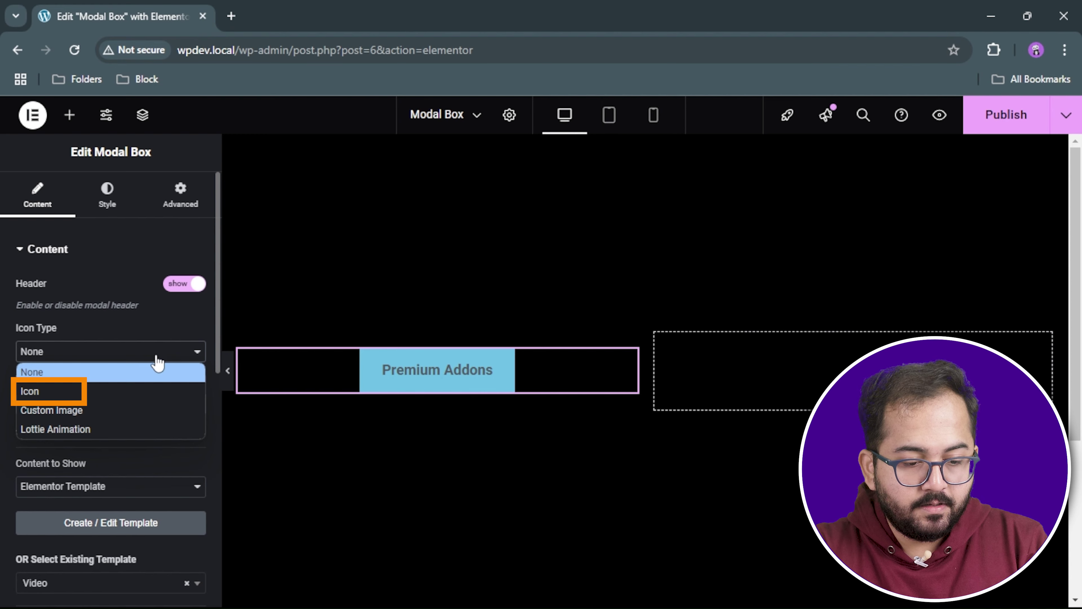
{"action": "left_click", "coordinate": [160, 388]}
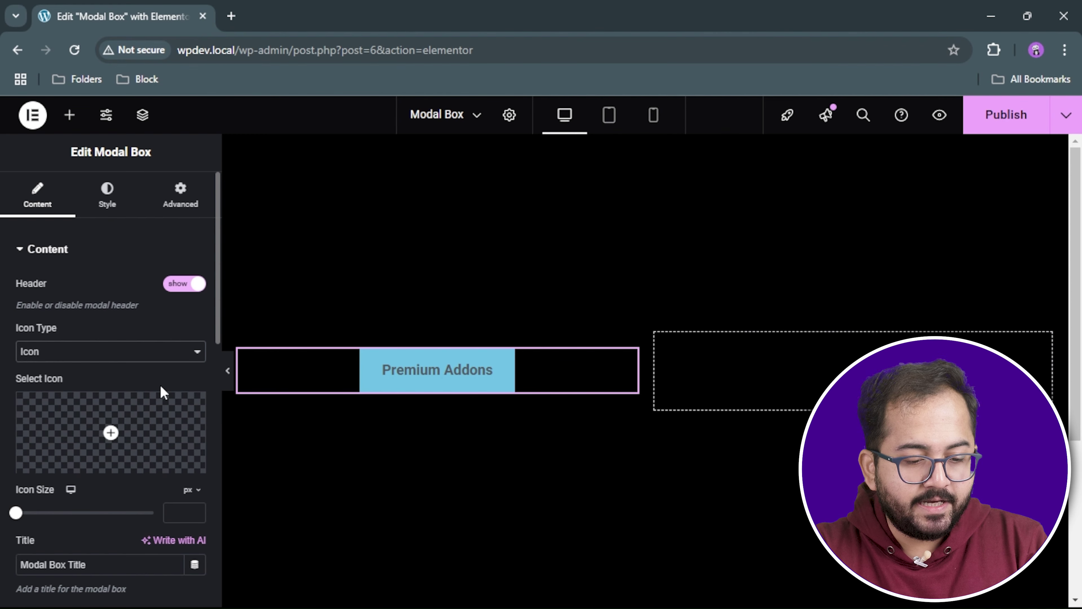
{"action": "left_click", "coordinate": [107, 469]}
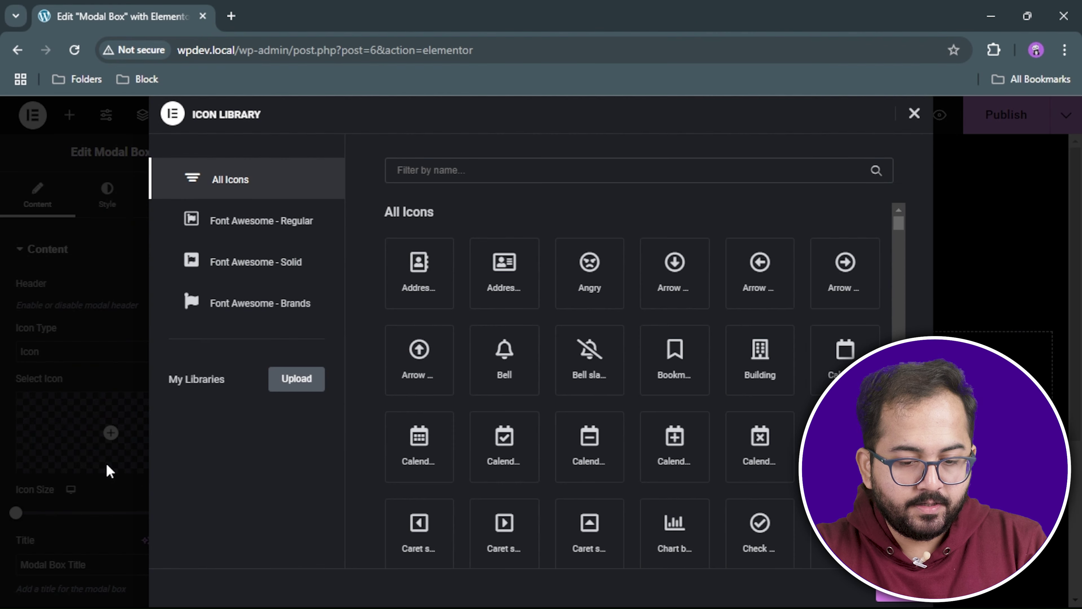
{"action": "left_click", "coordinate": [442, 169]}
{"action": "type", "text": "play"}
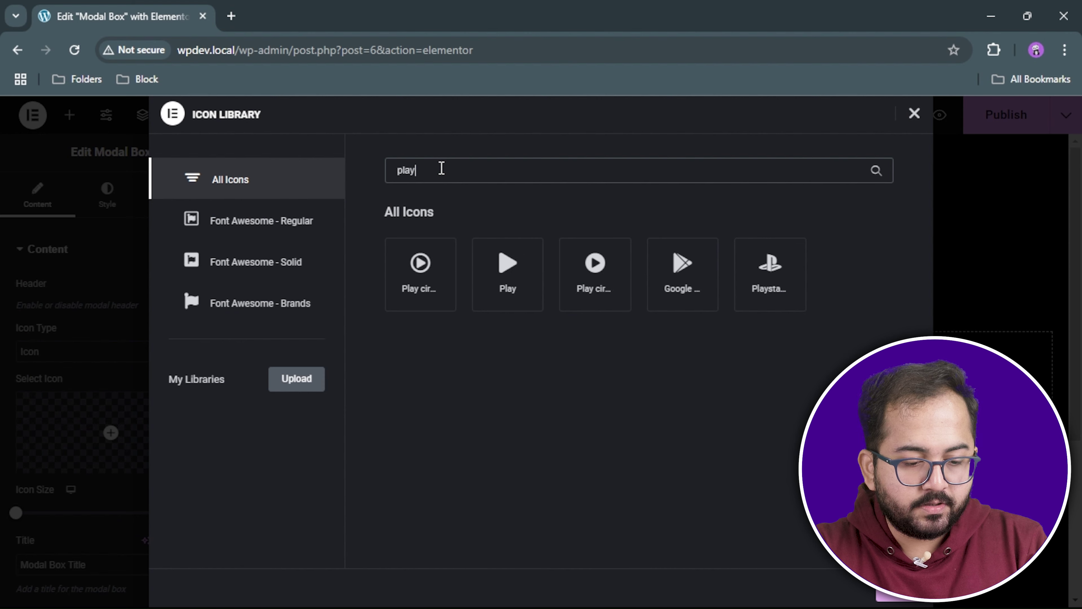
{"action": "left_click", "coordinate": [445, 294]}
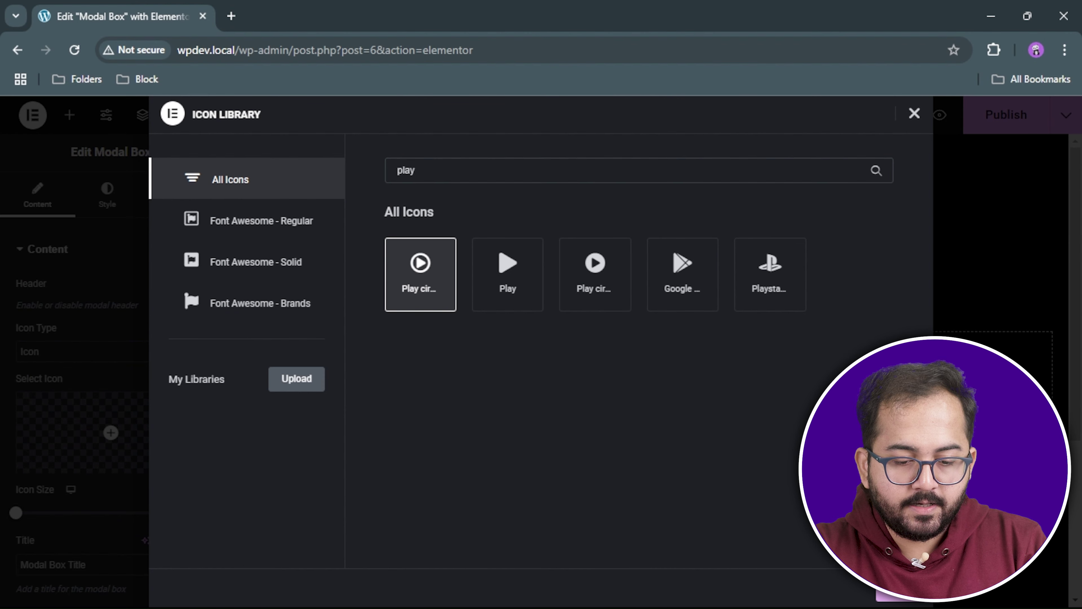
{"action": "left_click", "coordinate": [893, 594]}
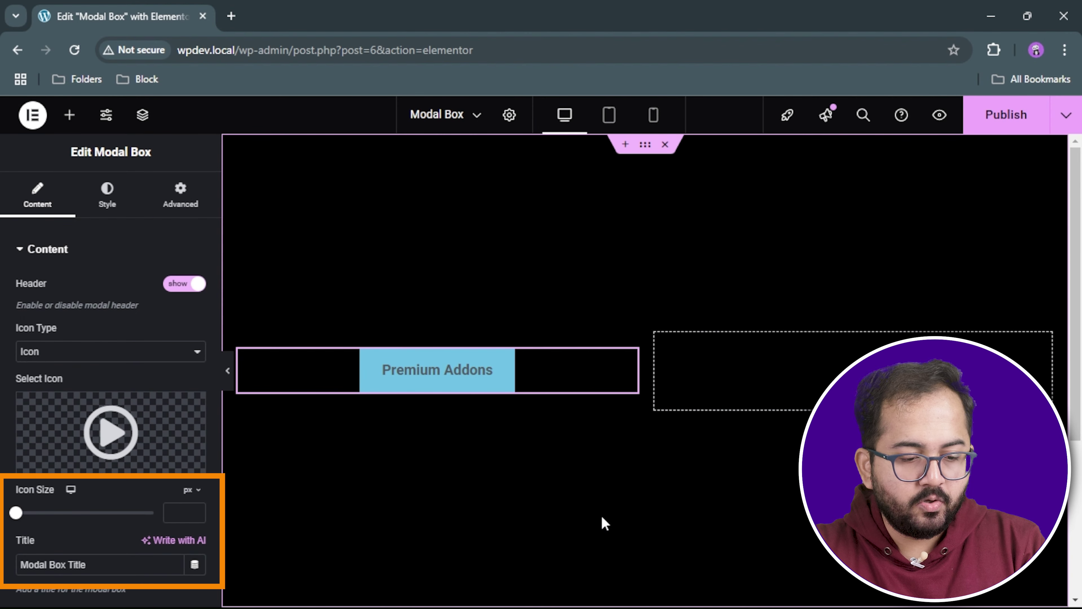
{"action": "left_click", "coordinate": [183, 511]}
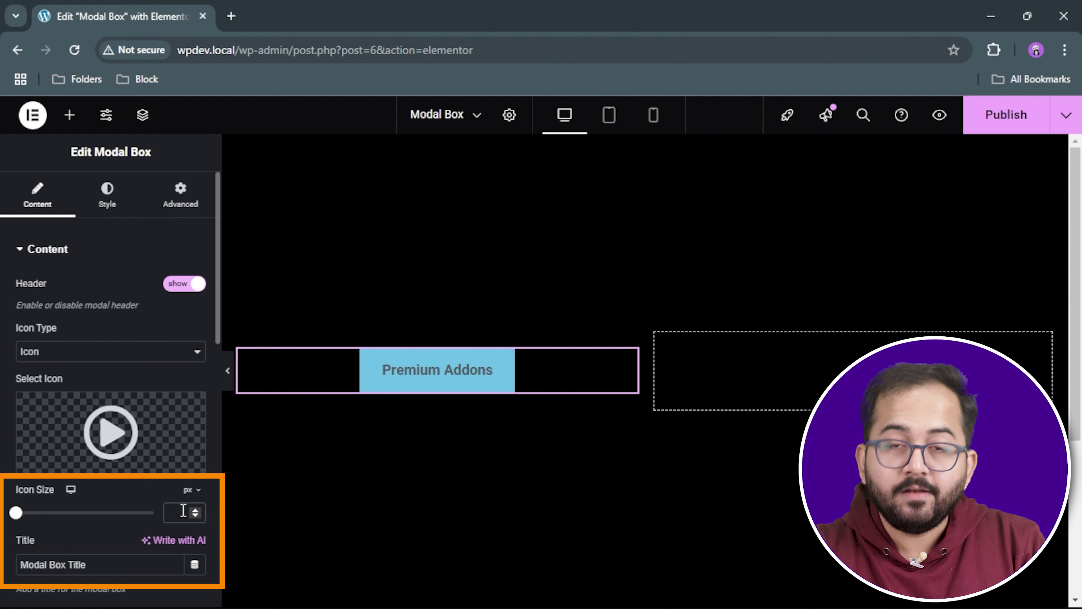
{"action": "type", "text": "18"}
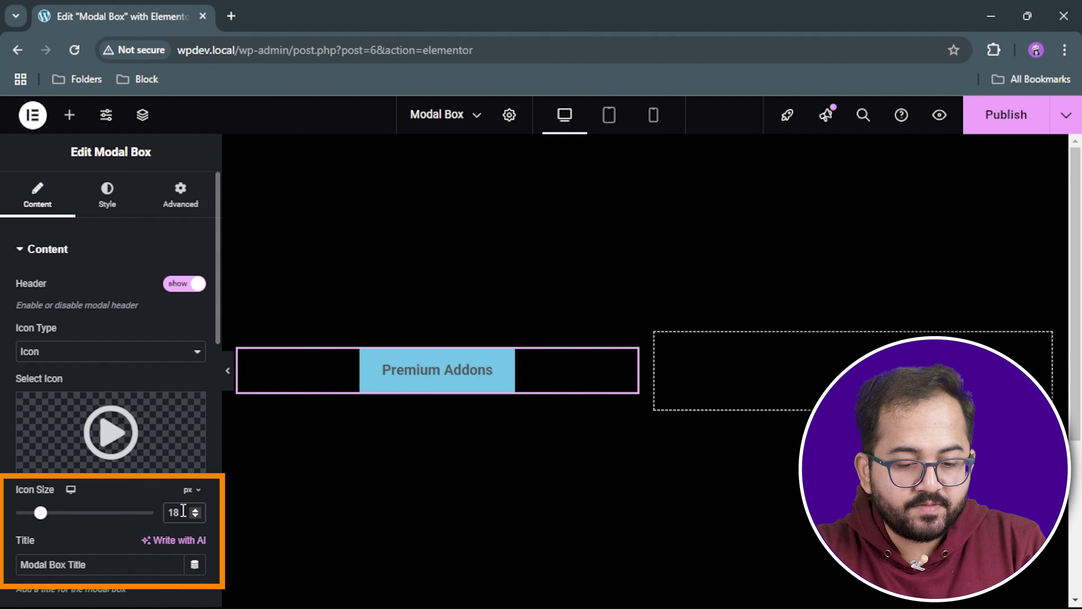
Set the trigger button's text to "Video Modal Box".
{"action": "scroll", "coordinate": [73, 339], "scroll_direction": "down", "scroll_amount": 10}
{"action": "left_click", "coordinate": [92, 397]}
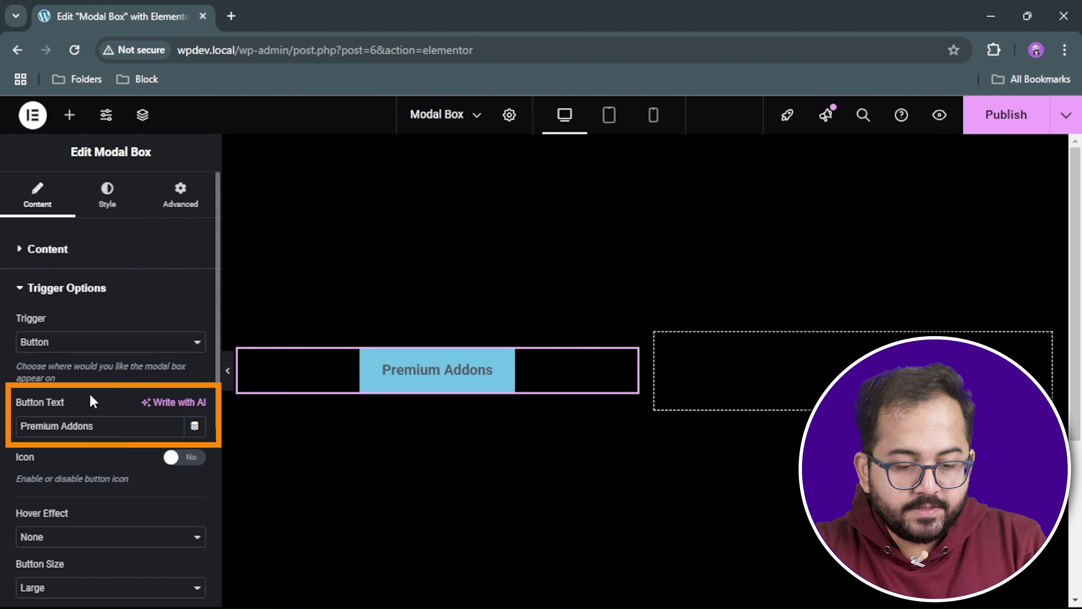
{"action": "left_click_drag", "start_coordinate": [93, 427], "coordinate": [17, 428]}
{"action": "type", "text": "Video"}
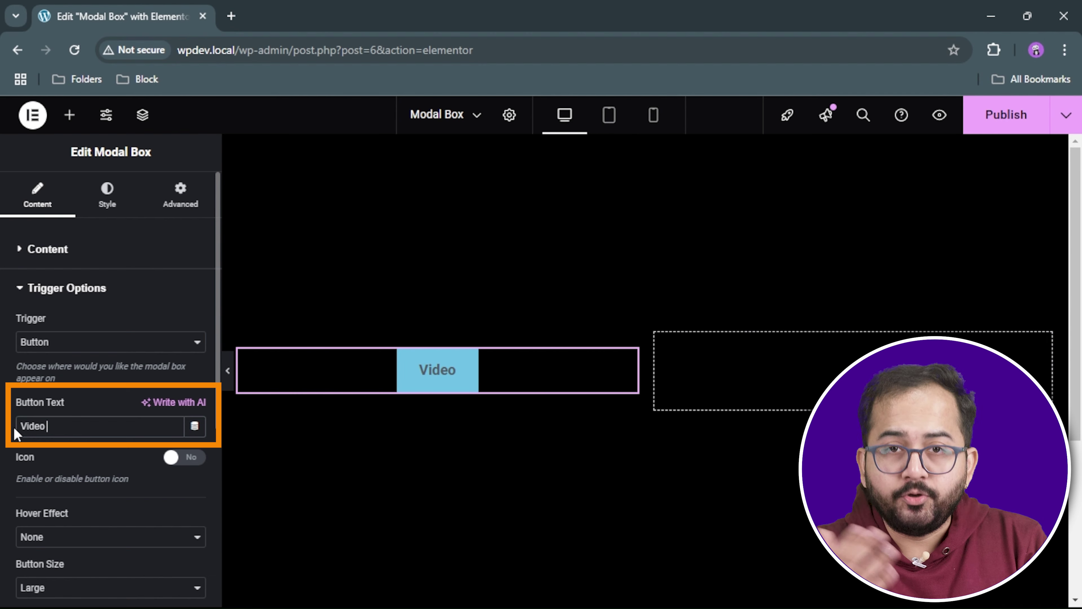
{"action": "type", "text": " Modal Box"}
Style the trigger button with black text, a white background and a 12 px border radius.
{"action": "scroll", "coordinate": [31, 447], "scroll_direction": "down", "scroll_amount": 1}
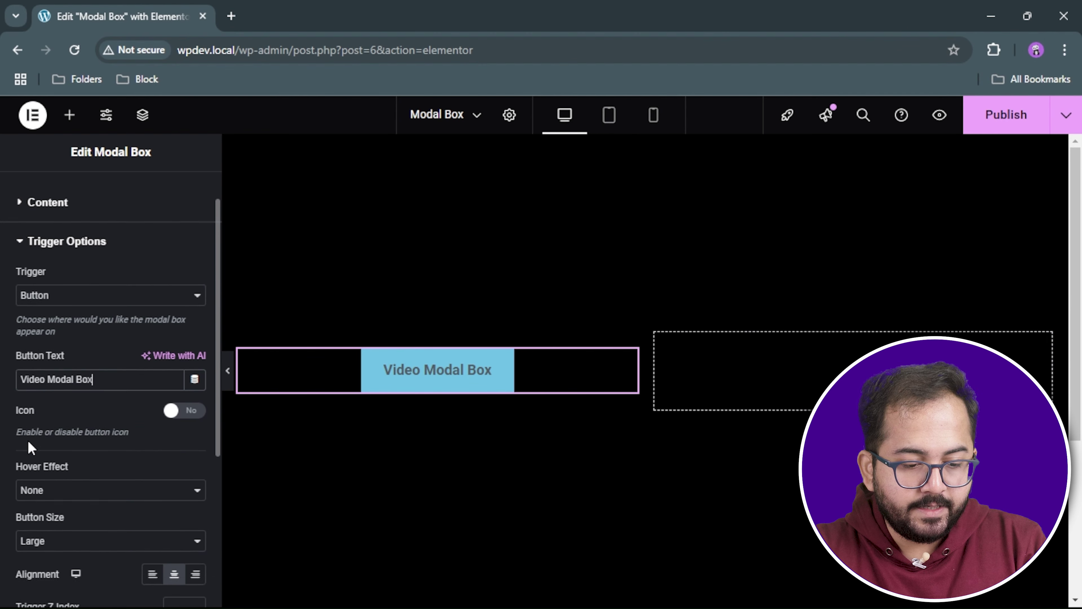
{"action": "scroll", "coordinate": [31, 448], "scroll_direction": "down", "scroll_amount": 3}
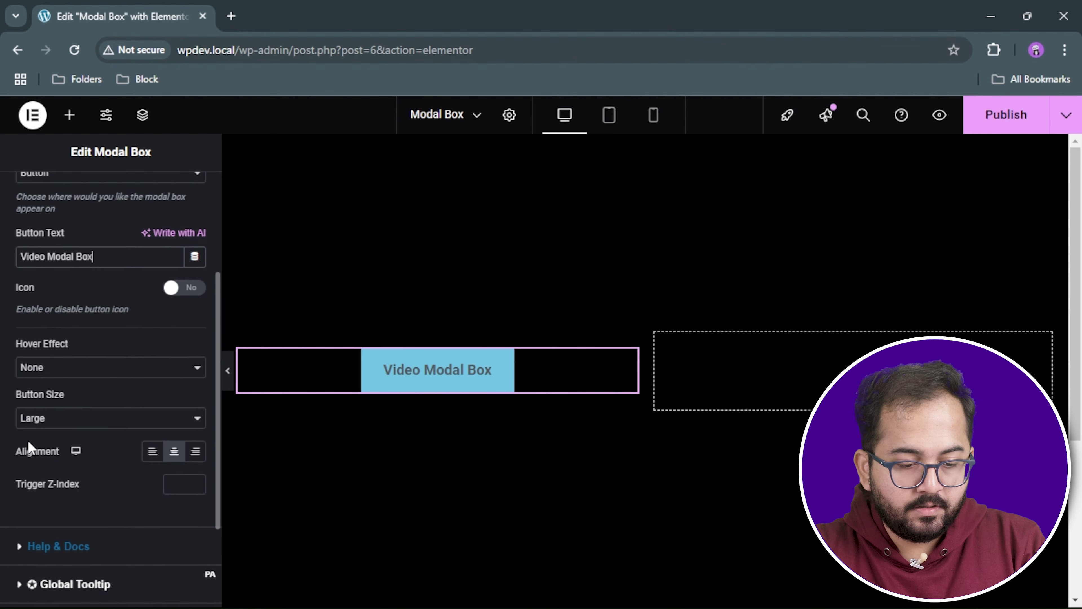
{"action": "scroll", "coordinate": [29, 448], "scroll_direction": "up", "scroll_amount": 4}
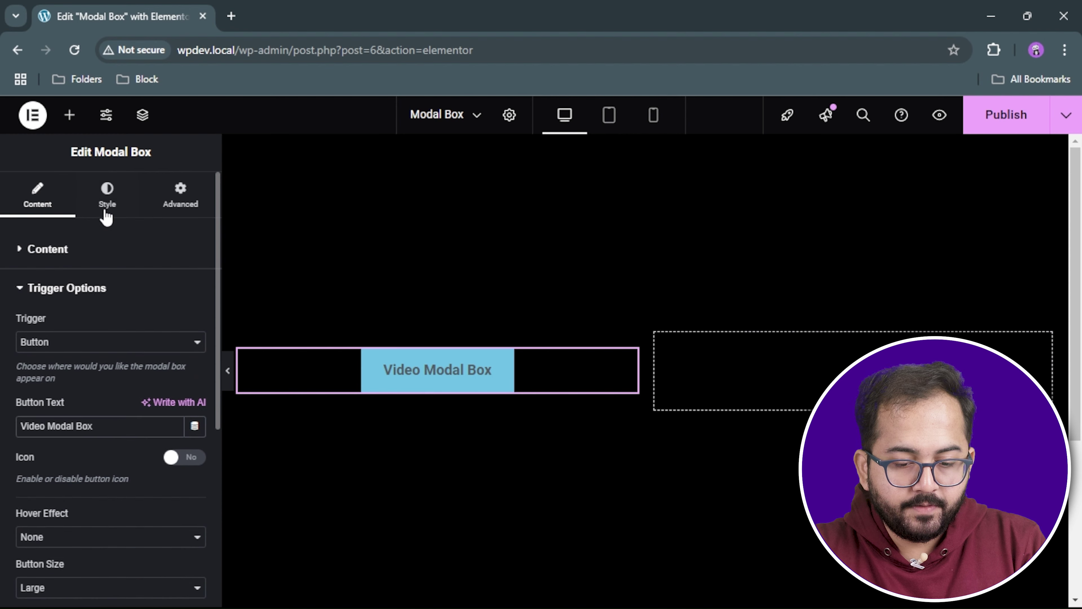
{"action": "left_click", "coordinate": [106, 213]}
{"action": "scroll", "coordinate": [164, 332], "scroll_direction": "down", "scroll_amount": 1}
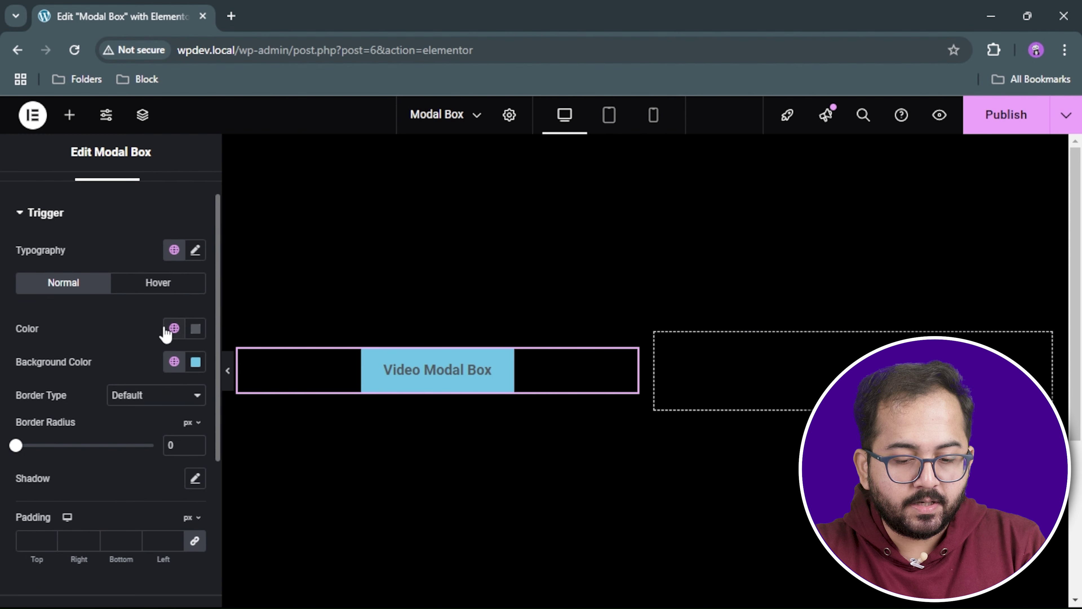
{"action": "left_click", "coordinate": [196, 329]}
{"action": "left_click_drag", "start_coordinate": [126, 413], "coordinate": [101, 392]}
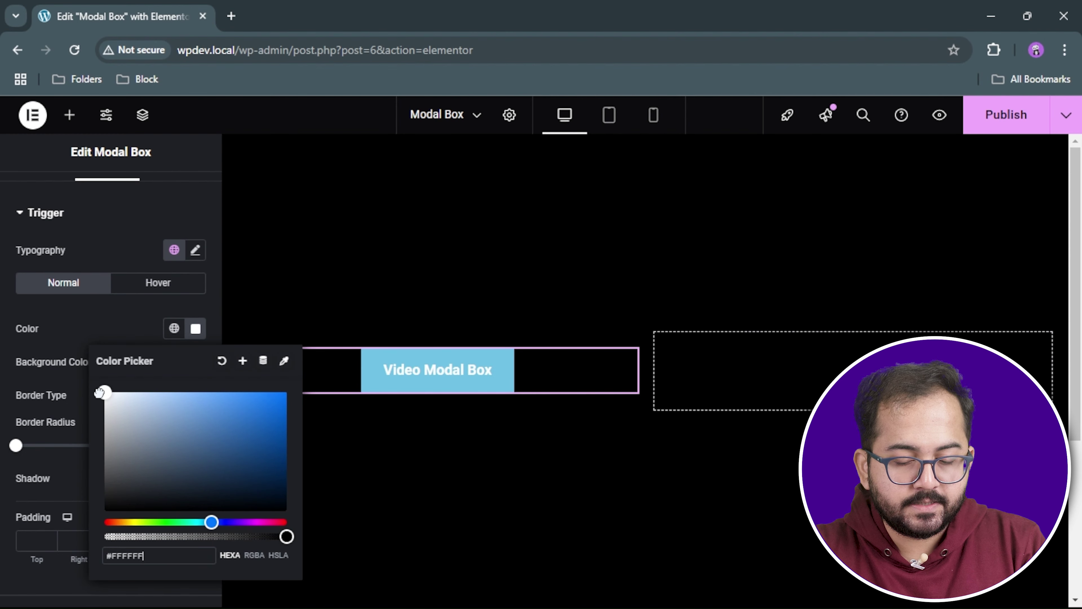
{"action": "left_click", "coordinate": [106, 346]}
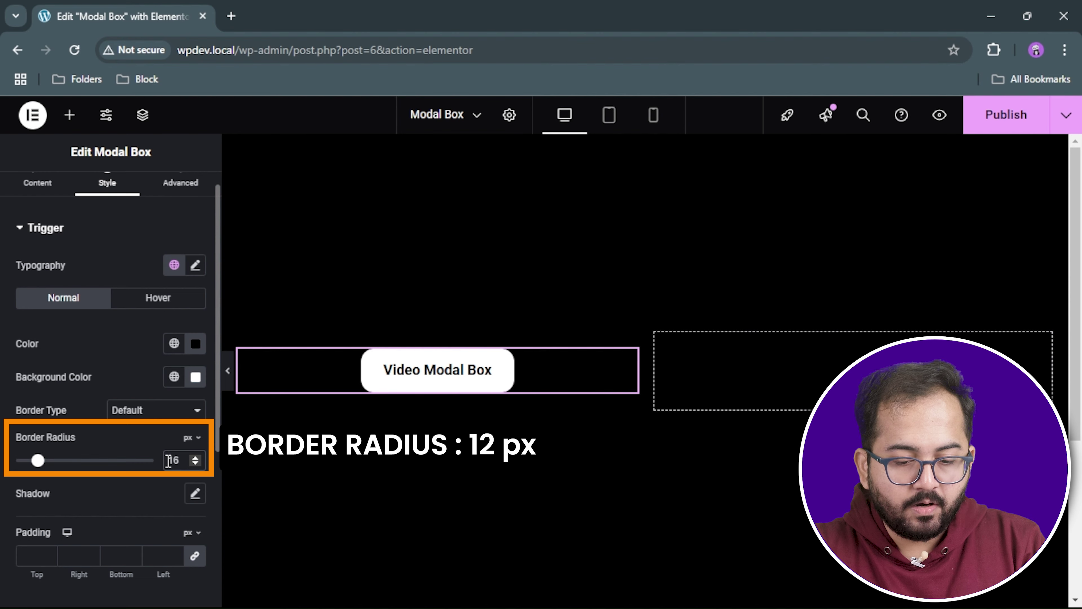
Preview the page without the editing panel, open the video modal box from its trigger button and close it again.
{"action": "left_click", "coordinate": [227, 371]}
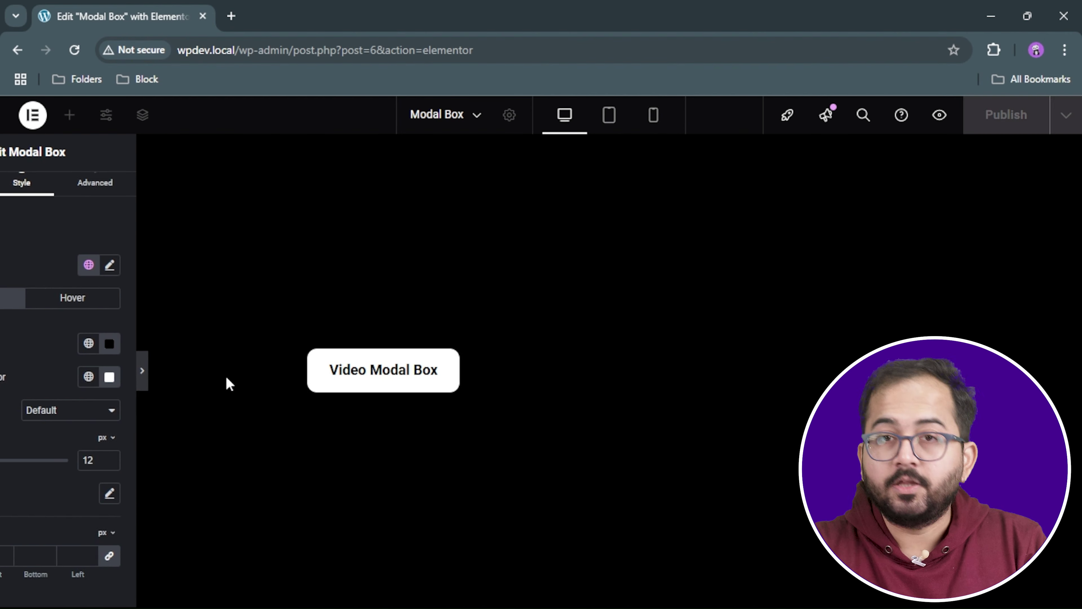
{"action": "left_click", "coordinate": [276, 383]}
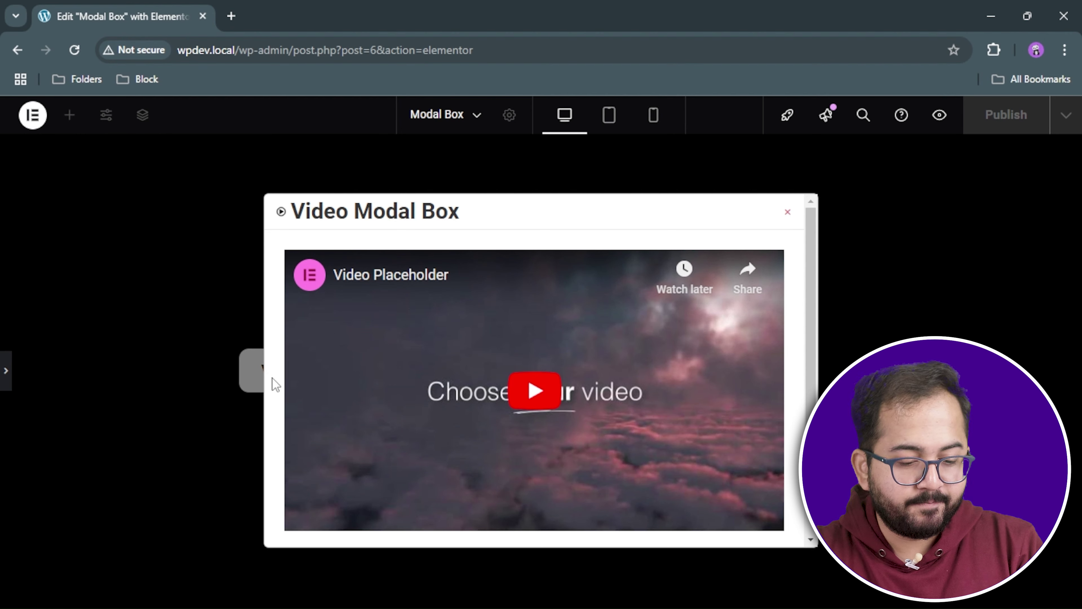
{"action": "left_click", "coordinate": [788, 212]}
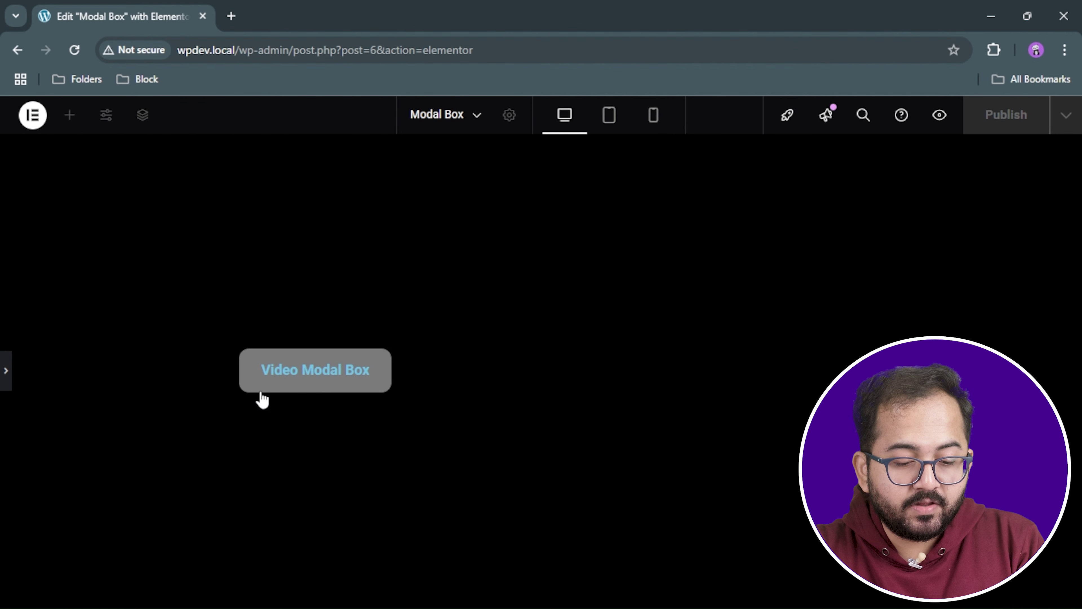
Return to editing, enable the trigger button's icon and choose the solid Play icon found with "play".
{"action": "left_click", "coordinate": [4, 383]}
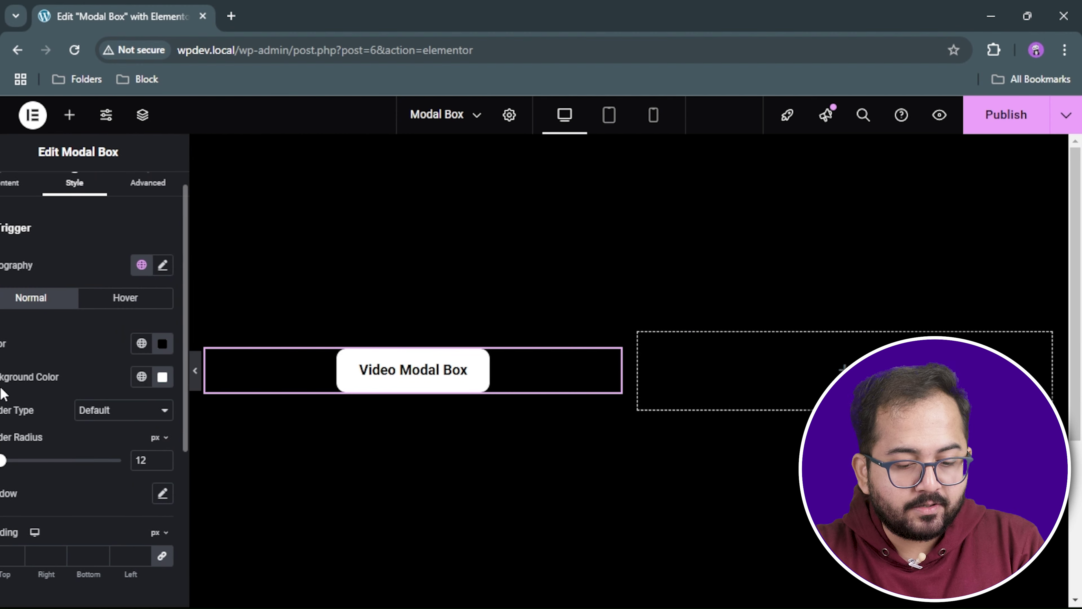
{"action": "scroll", "coordinate": [126, 497], "scroll_direction": "down", "scroll_amount": 2}
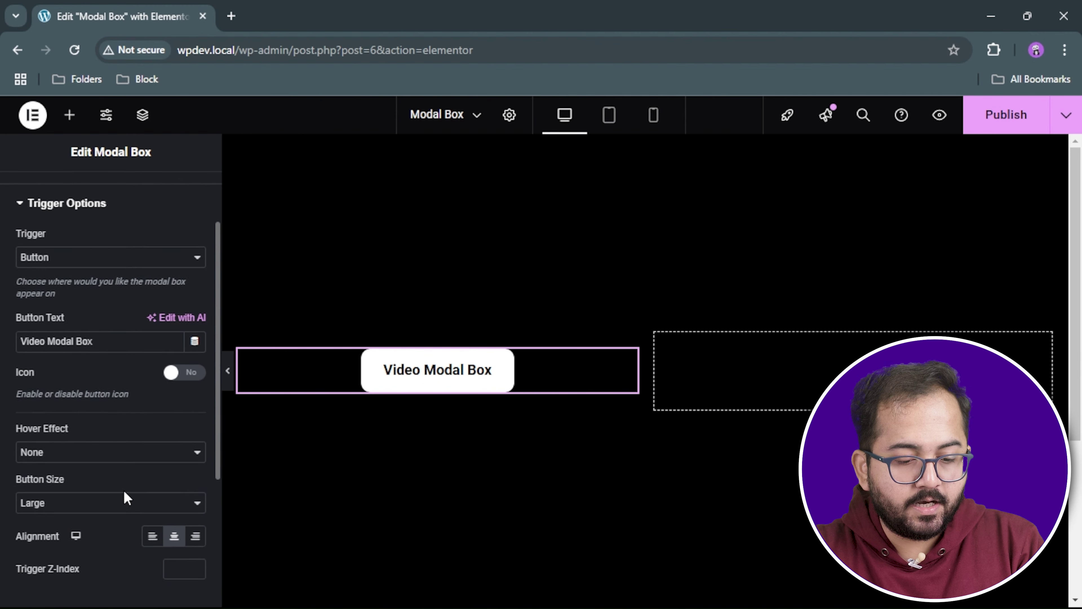
{"action": "left_click", "coordinate": [188, 376]}
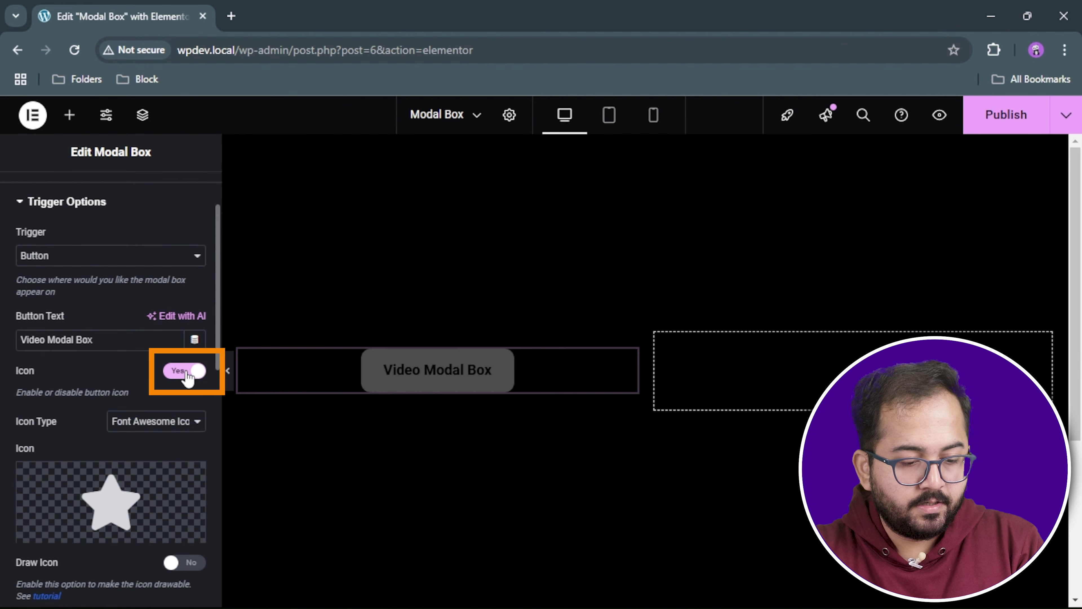
{"action": "left_click", "coordinate": [88, 538]}
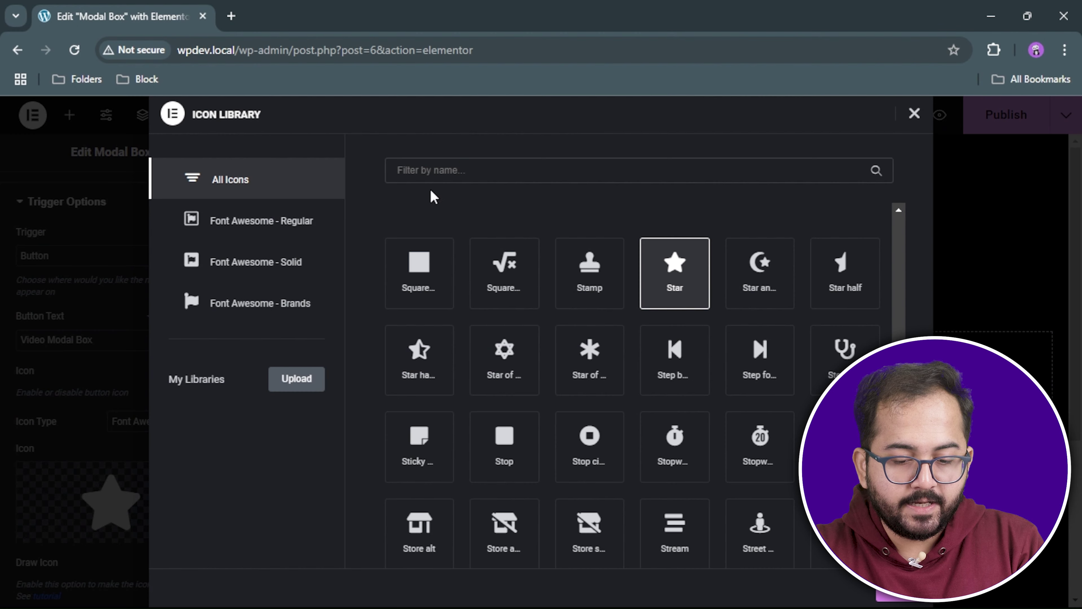
{"action": "left_click", "coordinate": [456, 170]}
{"action": "type", "text": "play"}
{"action": "double_click", "coordinate": [531, 304]}
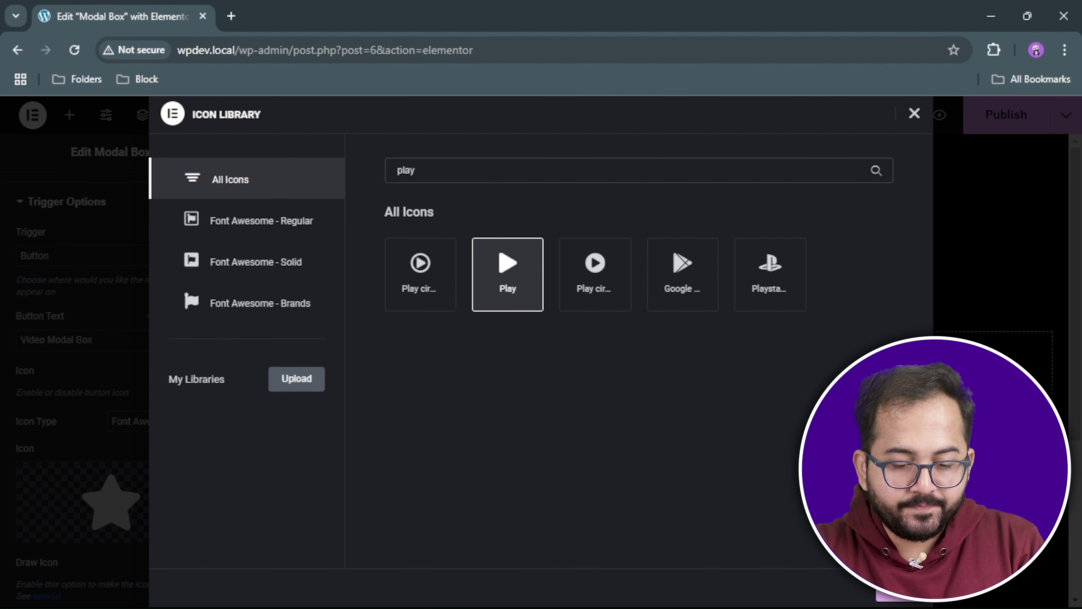
Set the trigger button's icon color to black.
{"action": "left_click", "coordinate": [108, 197]}
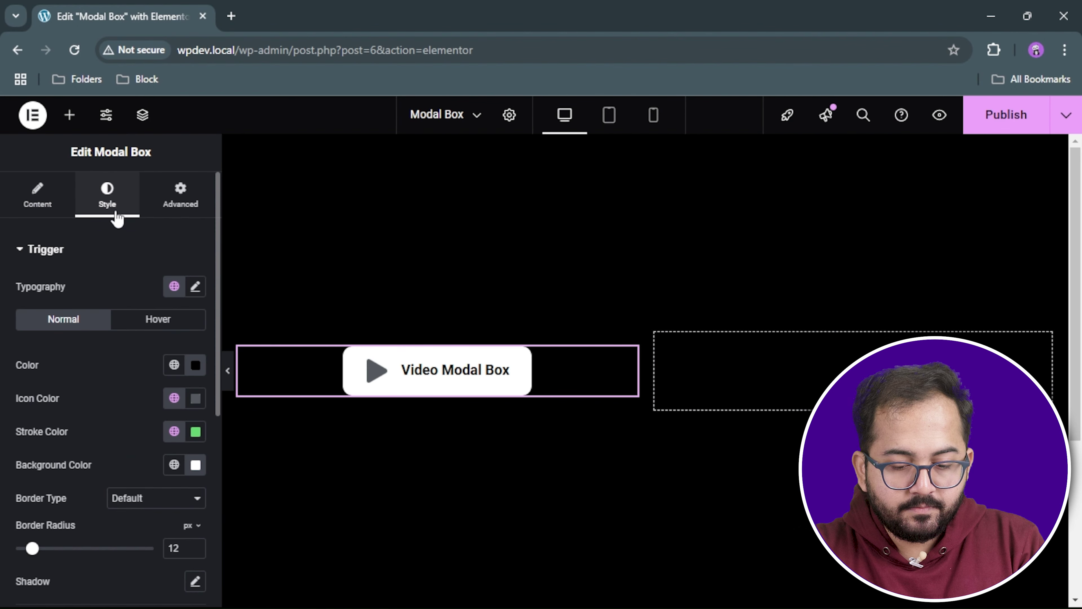
{"action": "left_click", "coordinate": [195, 398]}
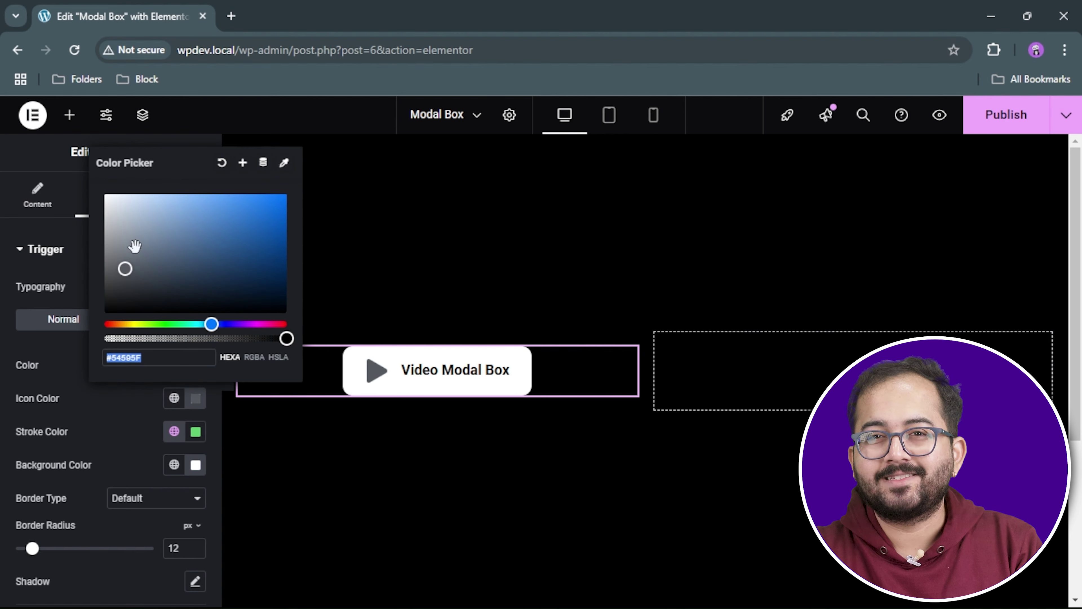
{"action": "left_click", "coordinate": [93, 449]}
Set the size of the modal's upper close button to 20 px.
{"action": "scroll", "coordinate": [93, 448], "scroll_direction": "down", "scroll_amount": 2}
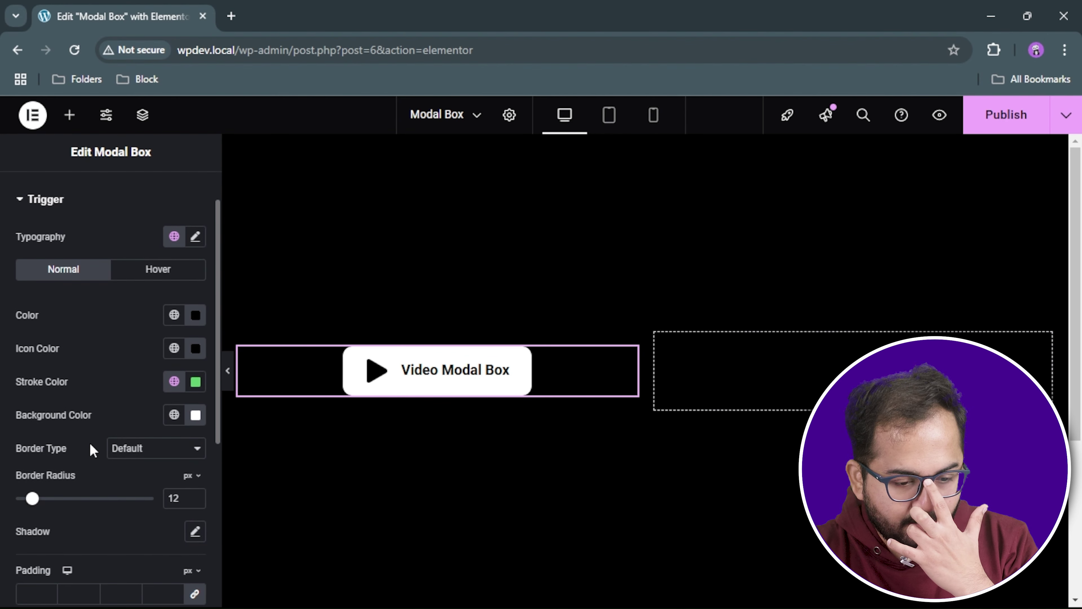
{"action": "scroll", "coordinate": [93, 449], "scroll_direction": "up", "scroll_amount": 2}
{"action": "scroll", "coordinate": [91, 449], "scroll_direction": "down", "scroll_amount": 6}
{"action": "left_click", "coordinate": [89, 450]}
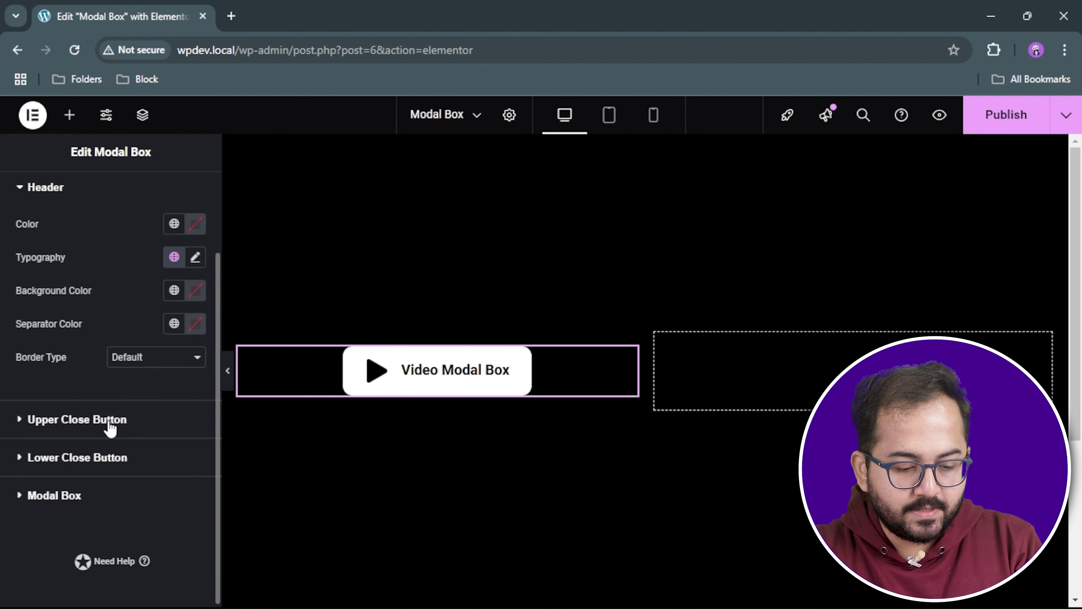
{"action": "left_click", "coordinate": [110, 426]}
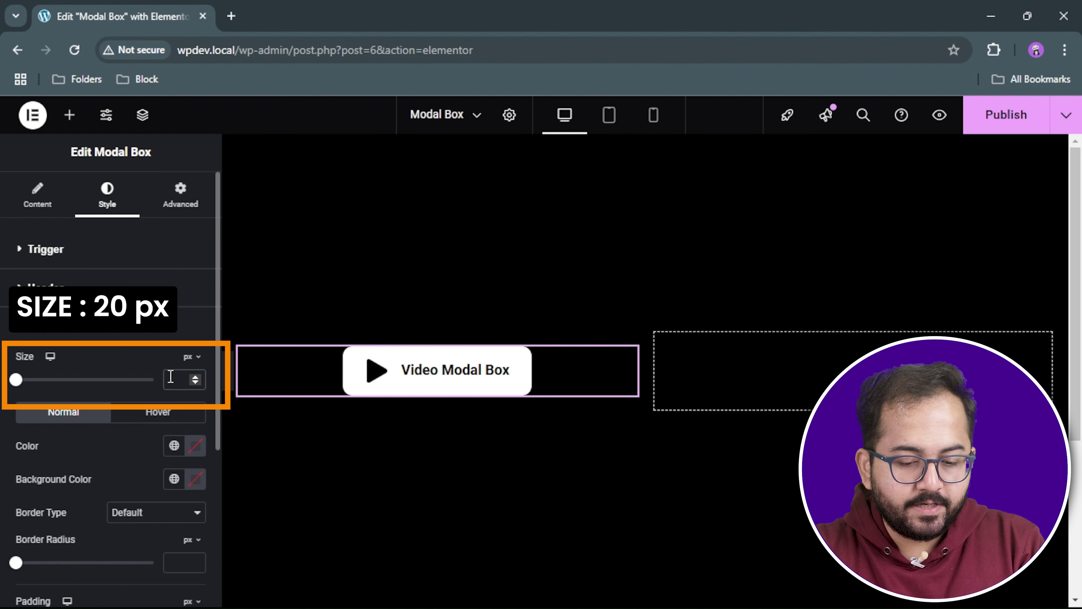
{"action": "scroll", "coordinate": [150, 475], "scroll_direction": "down", "scroll_amount": 2}
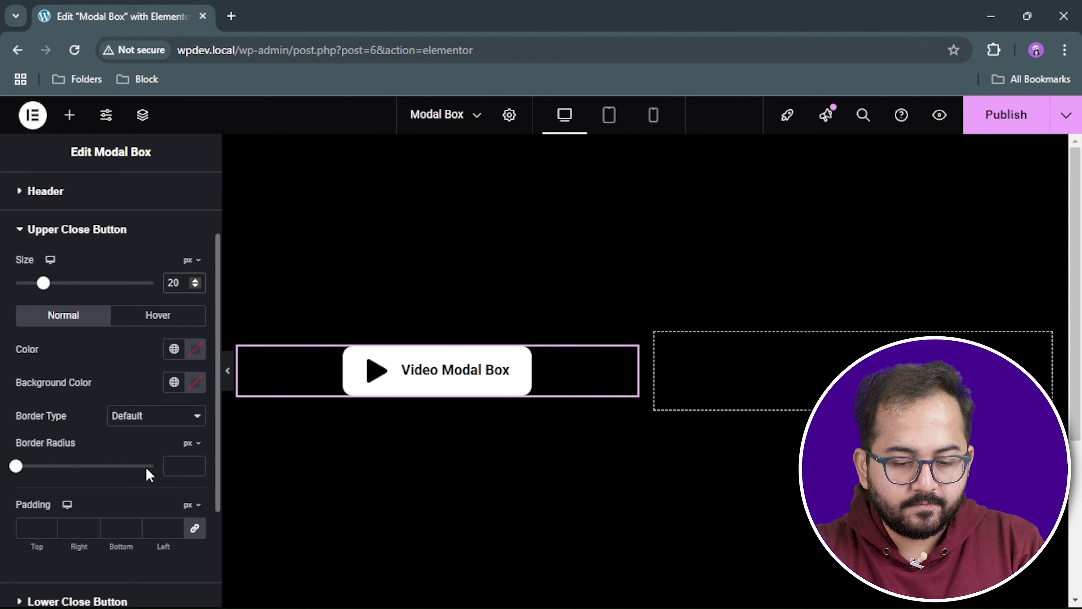
Publish the page and test the video modal box in the page preview, closing it again.
{"action": "left_click", "coordinate": [986, 127]}
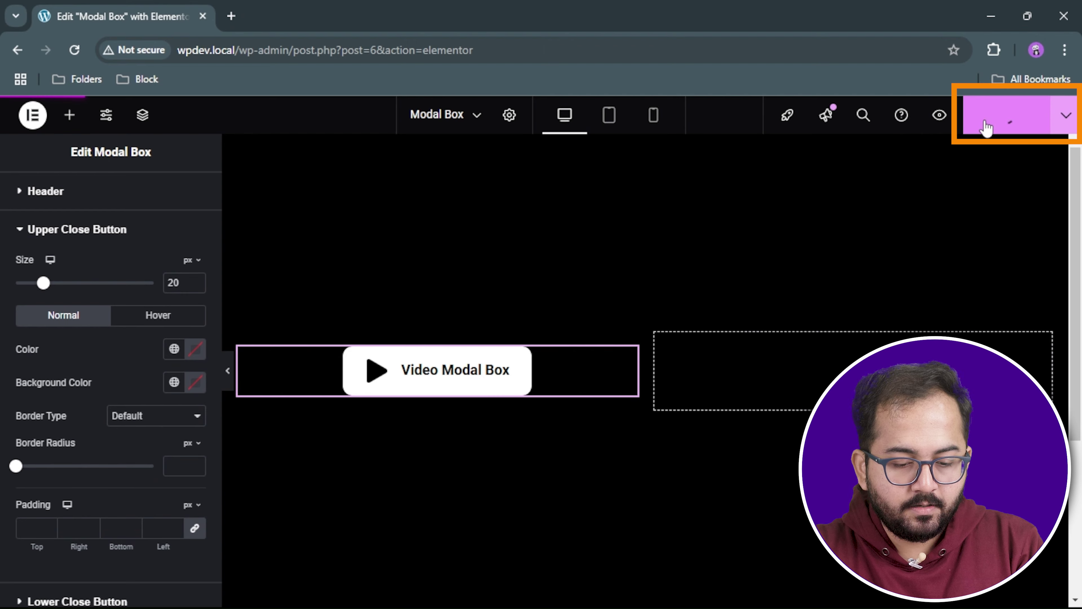
{"action": "left_click", "coordinate": [939, 116]}
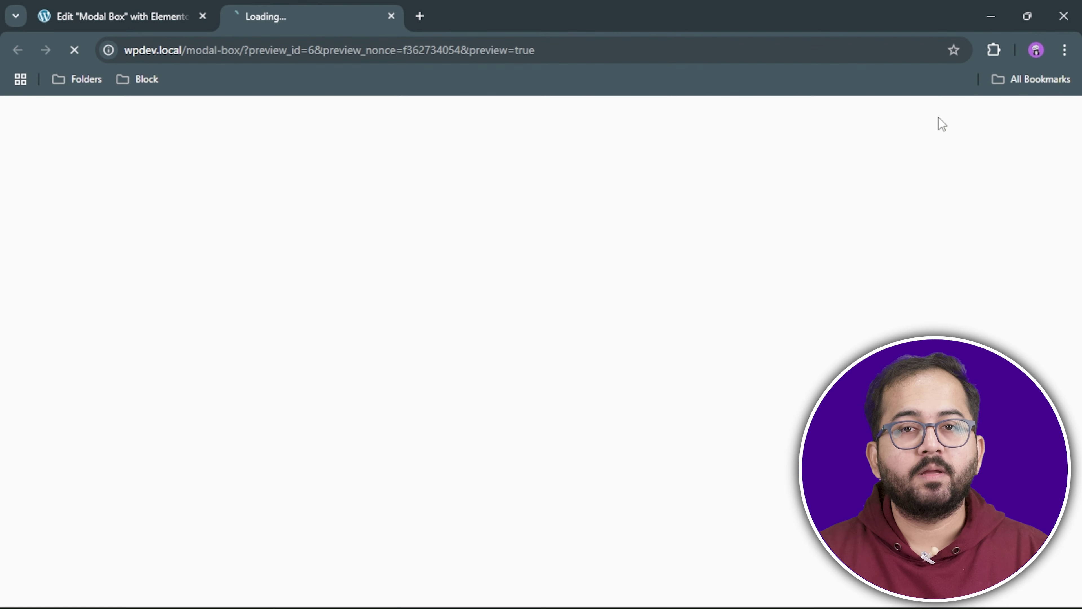
{"action": "left_click", "coordinate": [334, 395]}
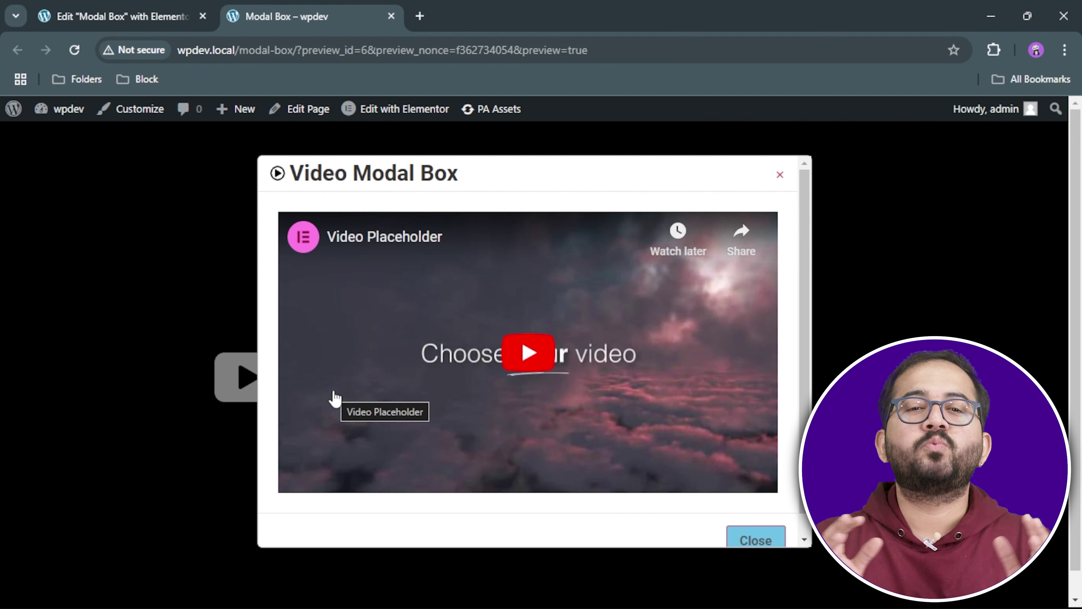
{"action": "scroll", "coordinate": [476, 411], "scroll_direction": "down", "scroll_amount": 1}
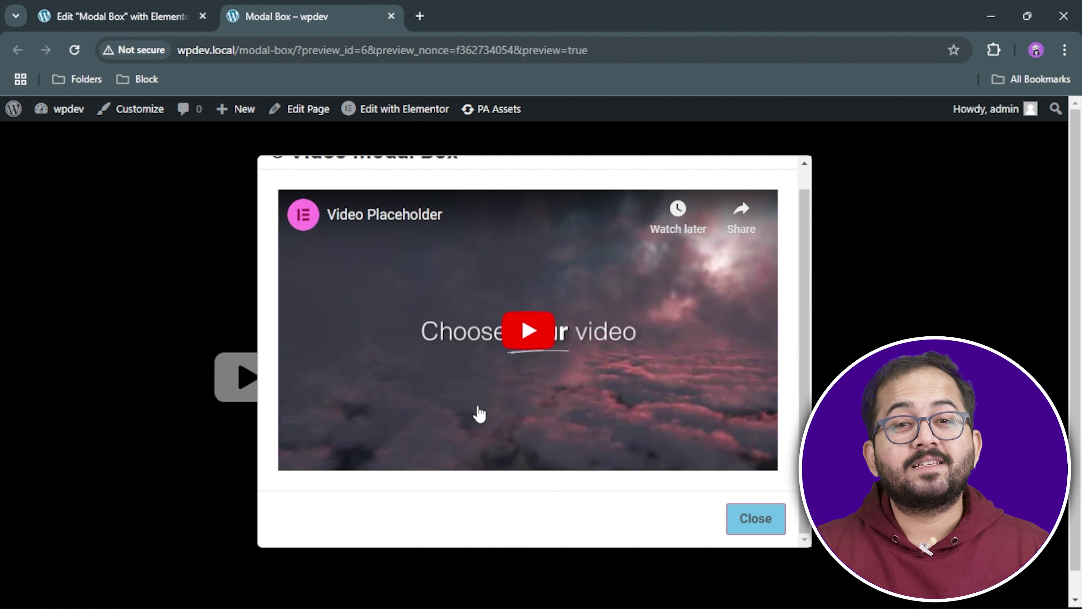
{"action": "scroll", "coordinate": [479, 413], "scroll_direction": "up", "scroll_amount": 1}
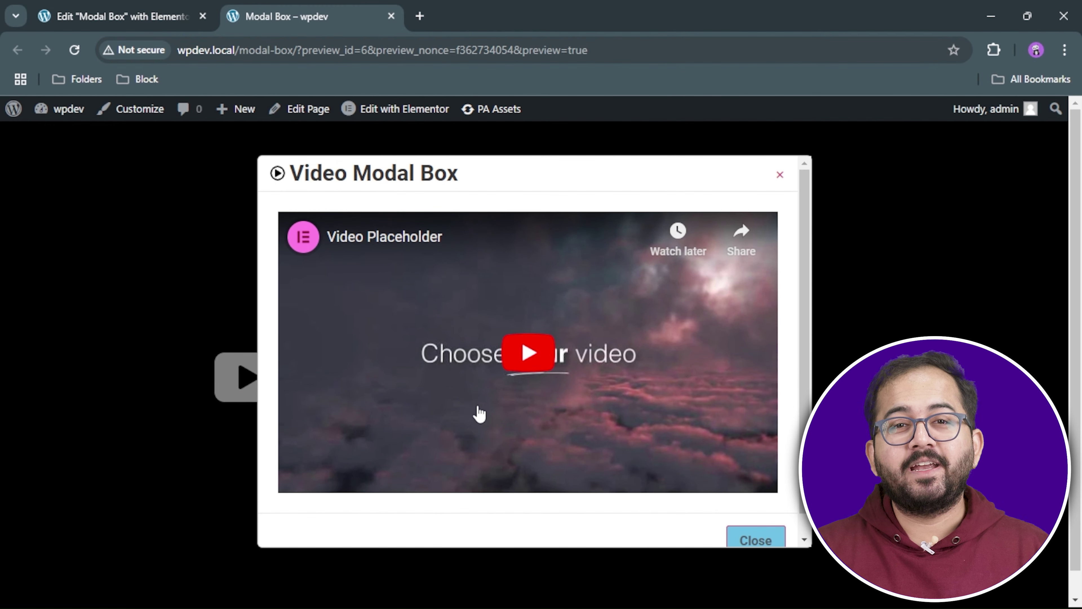
{"action": "left_click", "coordinate": [781, 175]}
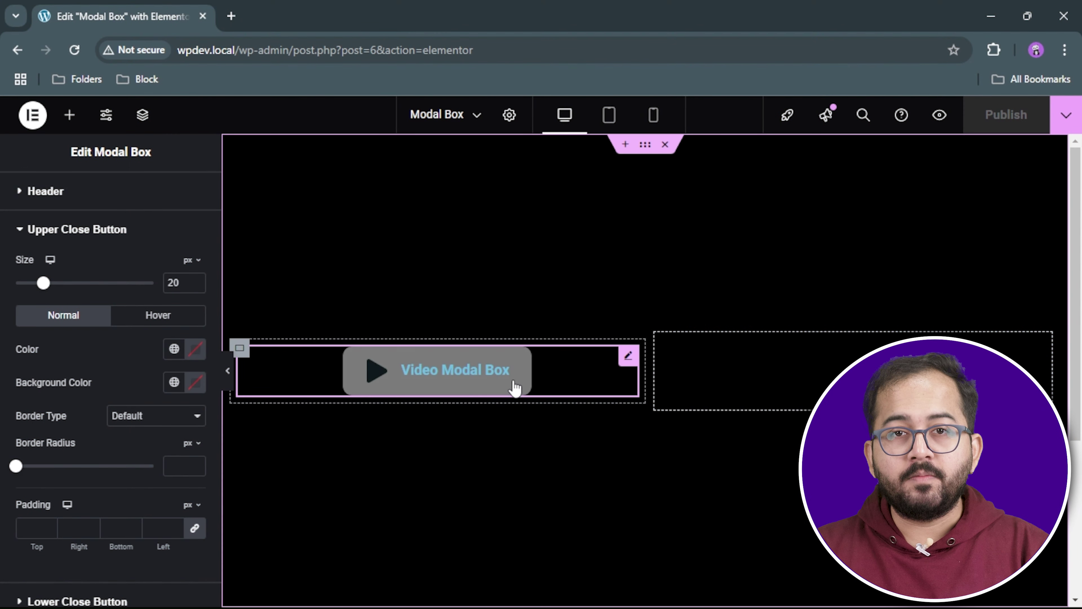
Copy the video modal box widget and paste it into the empty second container.
{"action": "right_click", "coordinate": [628, 356]}
{"action": "left_click", "coordinate": [676, 192]}
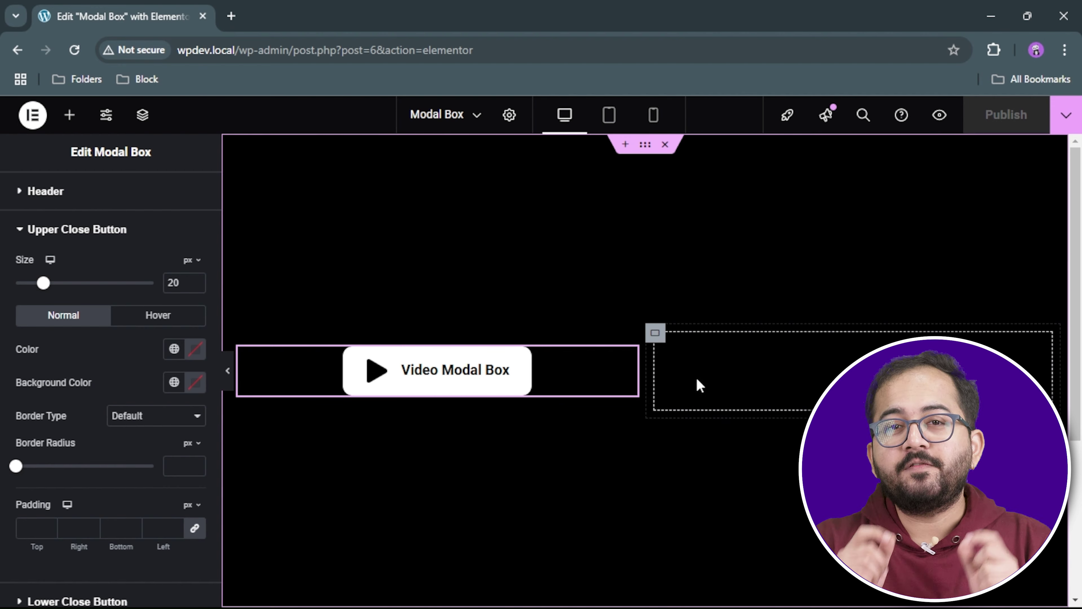
{"action": "right_click", "coordinate": [655, 333]}
{"action": "left_click", "coordinate": [733, 243]}
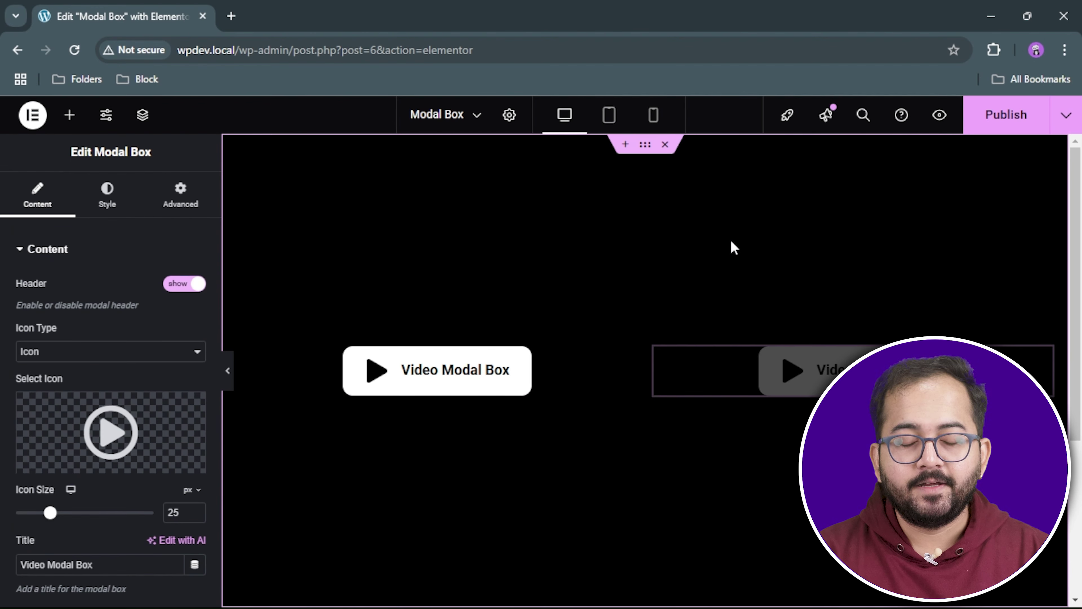
Change the duplicated widget's trigger button text to "Form Modal Box".
{"action": "scroll", "coordinate": [109, 481], "scroll_direction": "down", "scroll_amount": 10}
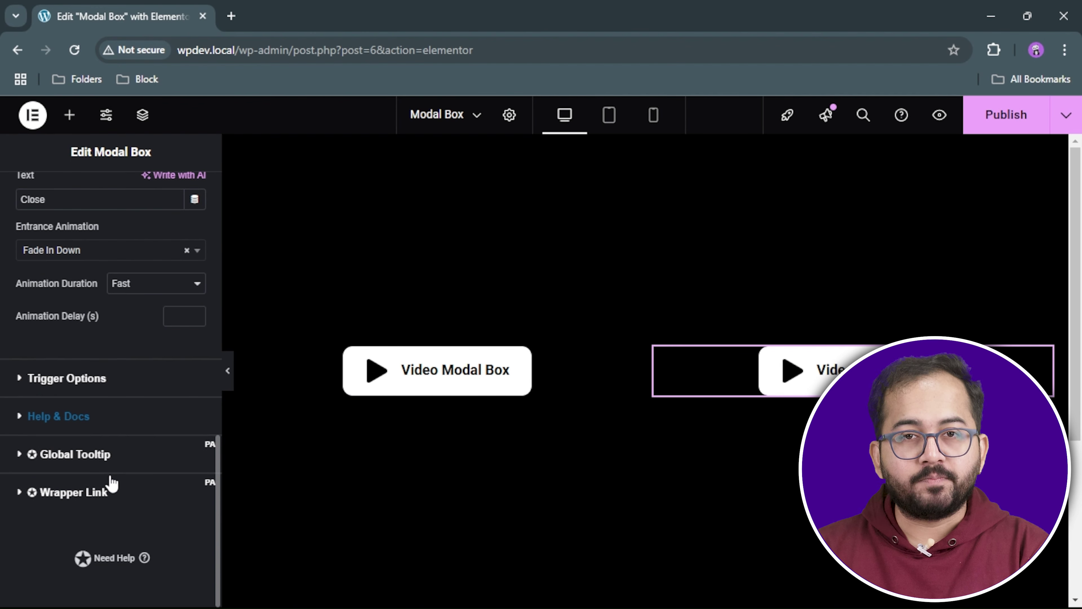
{"action": "scroll", "coordinate": [110, 481], "scroll_direction": "up", "scroll_amount": 3}
{"action": "left_click", "coordinate": [115, 435]}
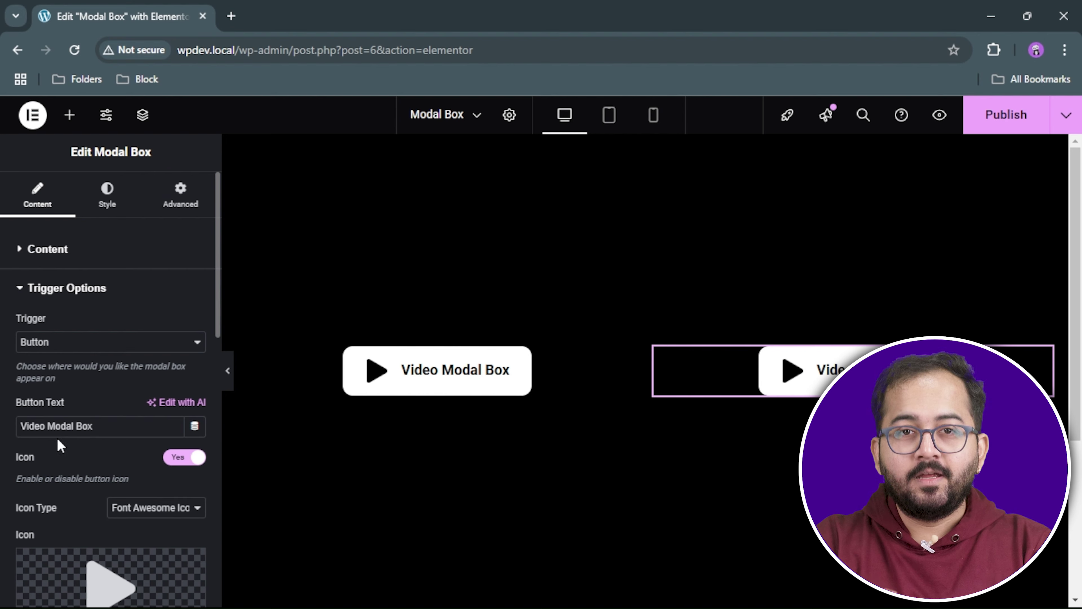
{"action": "double_click", "coordinate": [34, 426]}
{"action": "type", "text": "For"}
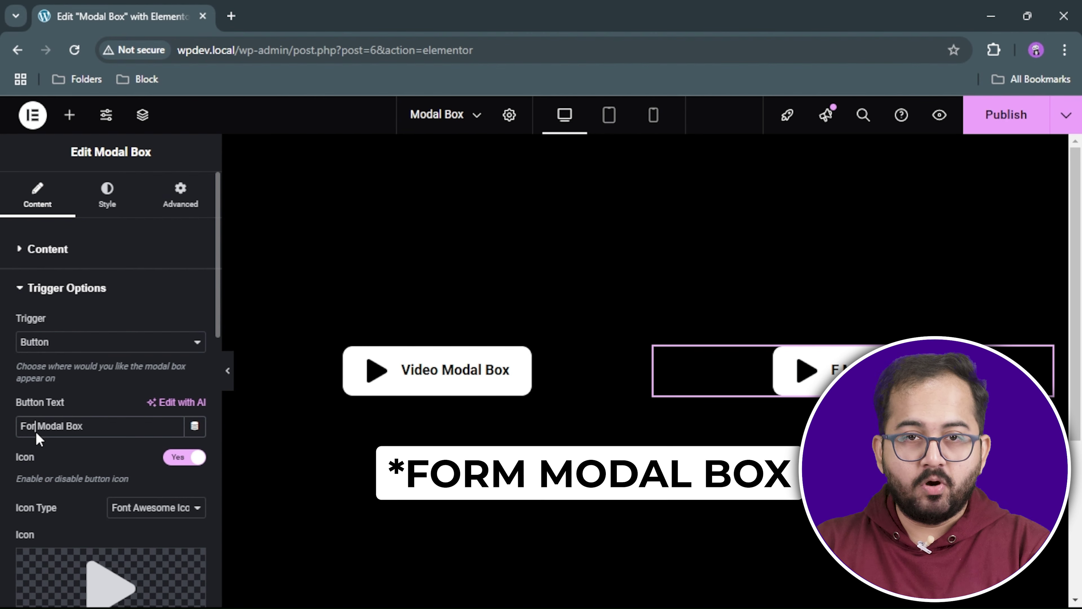
{"action": "type", "text": "m"}
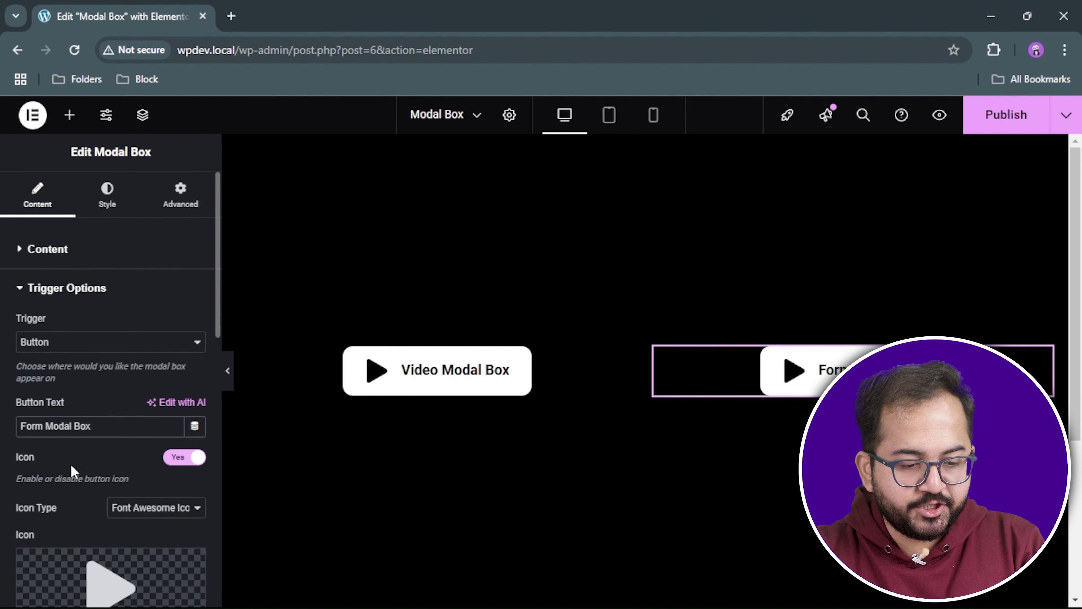
Set the duplicated modal's content to the existing template "Modal Box – Contact Form 7".
{"action": "left_click", "coordinate": [42, 253]}
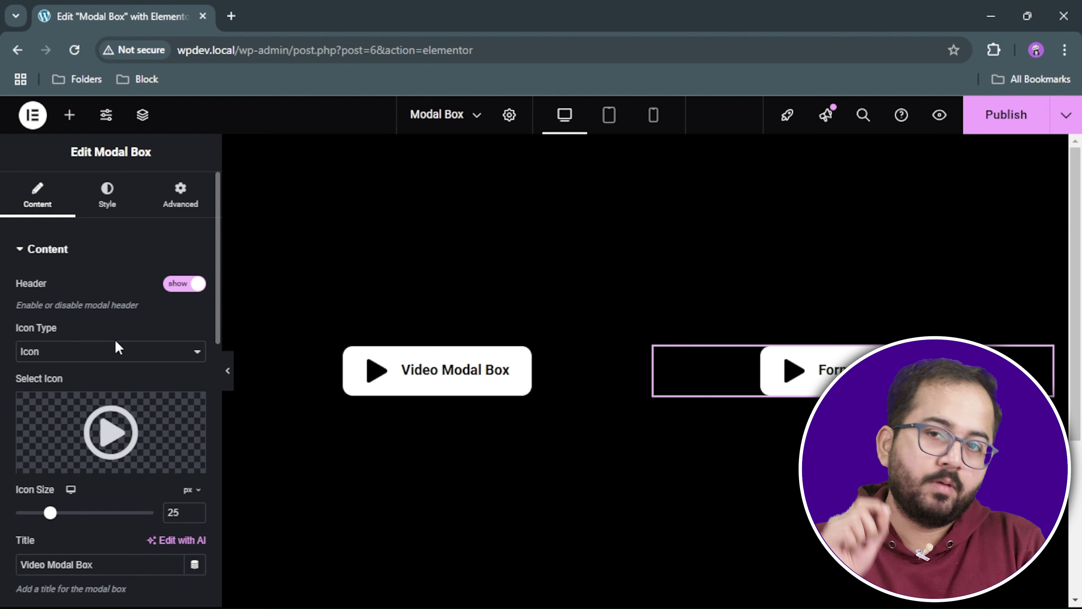
{"action": "scroll", "coordinate": [116, 344], "scroll_direction": "down", "scroll_amount": 8}
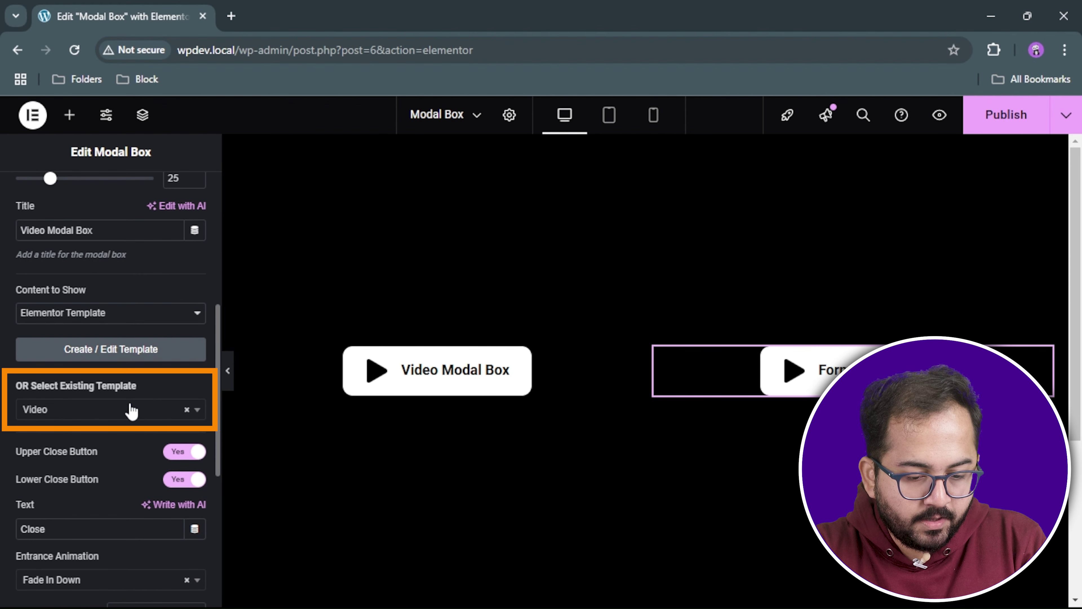
{"action": "left_click", "coordinate": [131, 410]}
{"action": "left_click", "coordinate": [127, 521]}
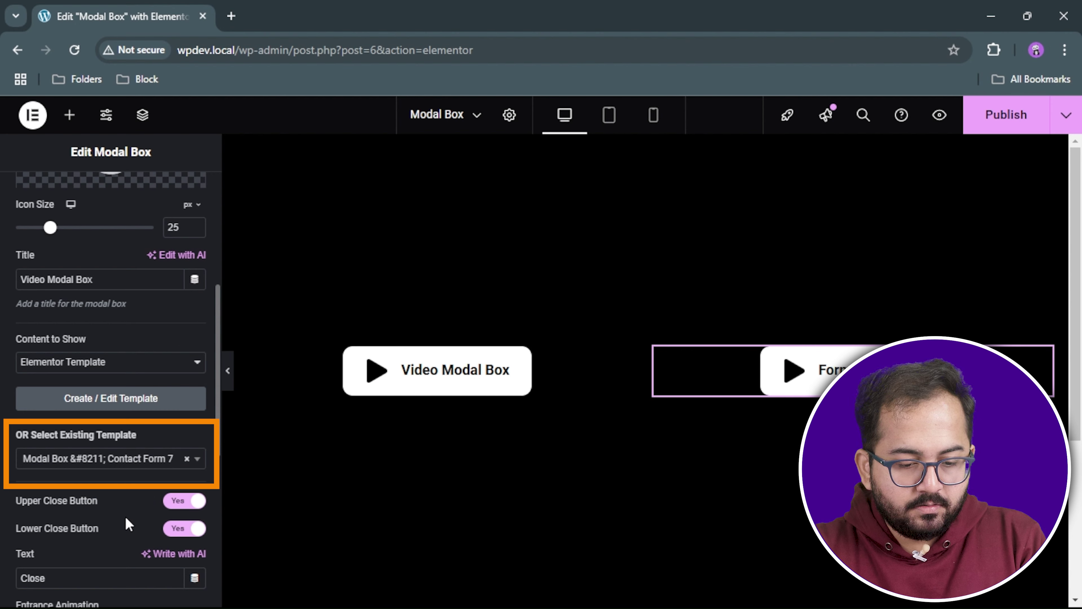
Preview the page without the editing panel and look through the contact form in the second modal box.
{"action": "left_click", "coordinate": [939, 120]}
{"action": "left_click", "coordinate": [717, 374]}
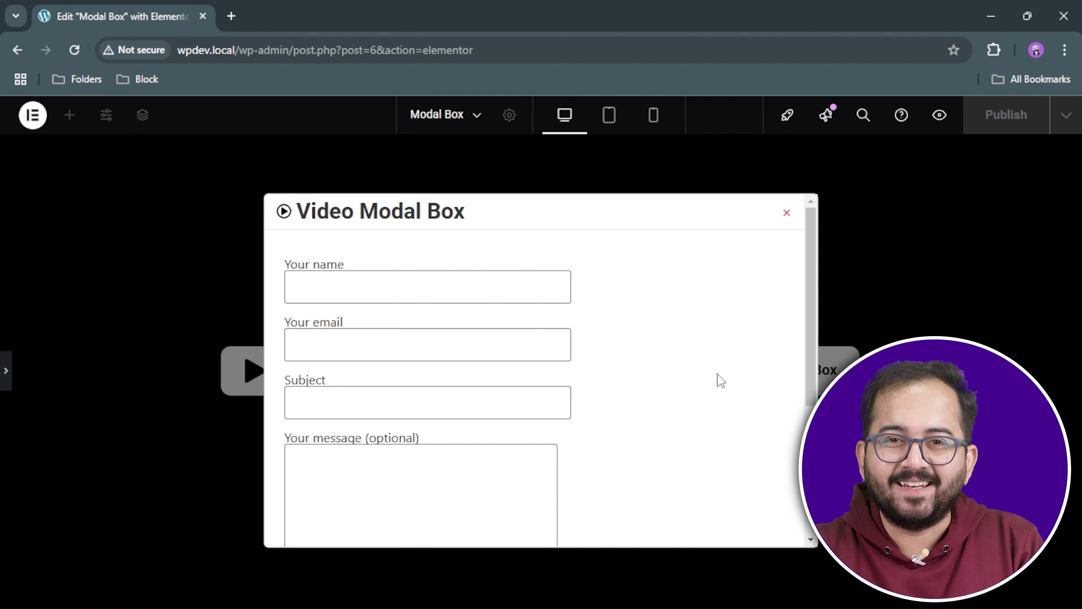
{"action": "scroll", "coordinate": [718, 375], "scroll_direction": "down", "scroll_amount": 4}
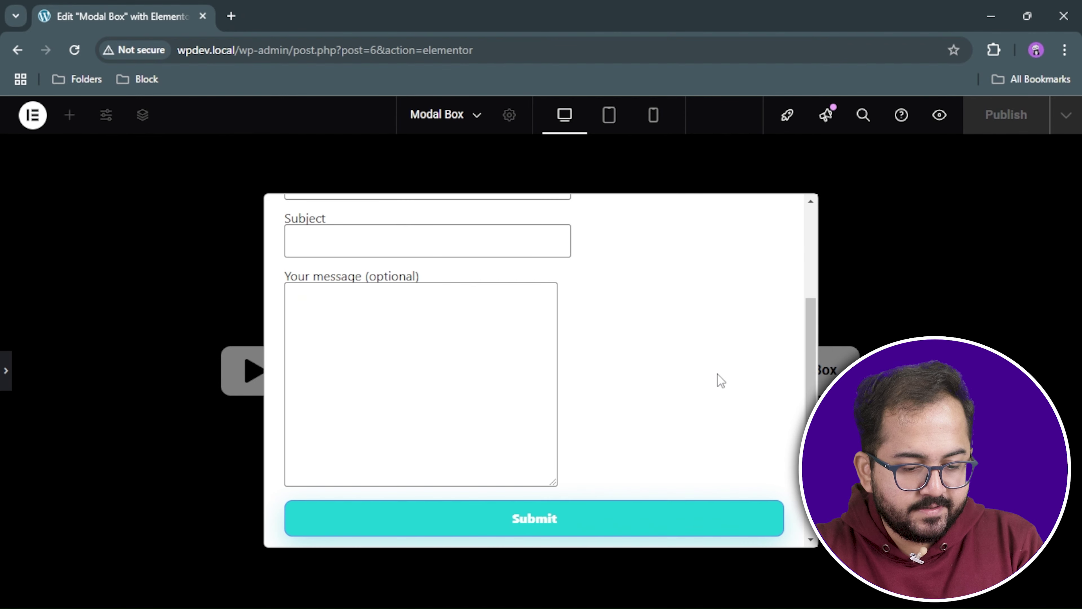
{"action": "scroll", "coordinate": [718, 375], "scroll_direction": "down", "scroll_amount": 3}
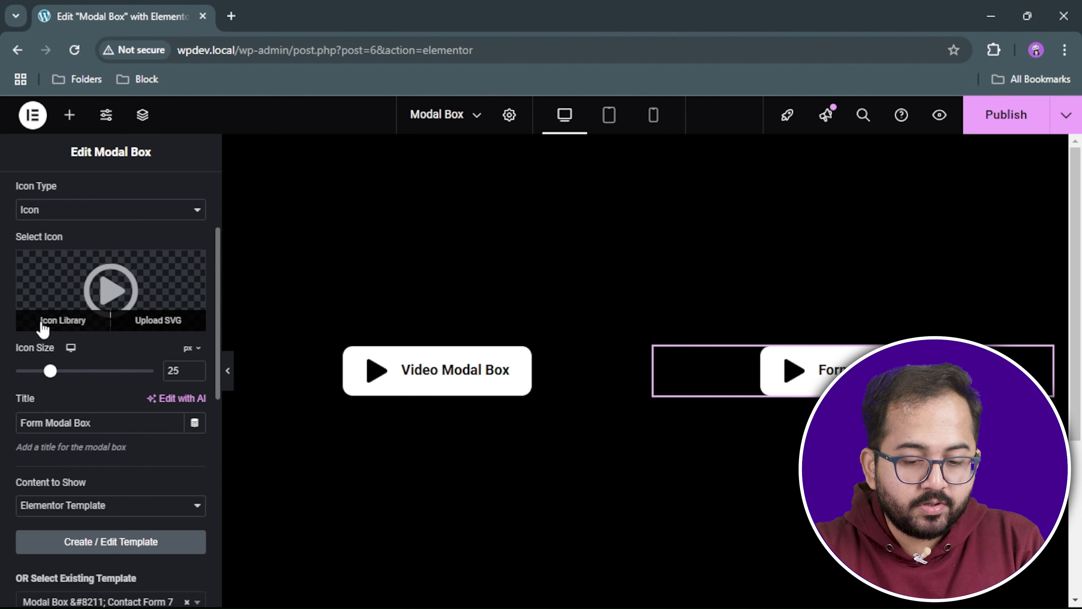
Replace the form modal's header icon with the Wpforms icon found with "form".
{"action": "left_click", "coordinate": [41, 316]}
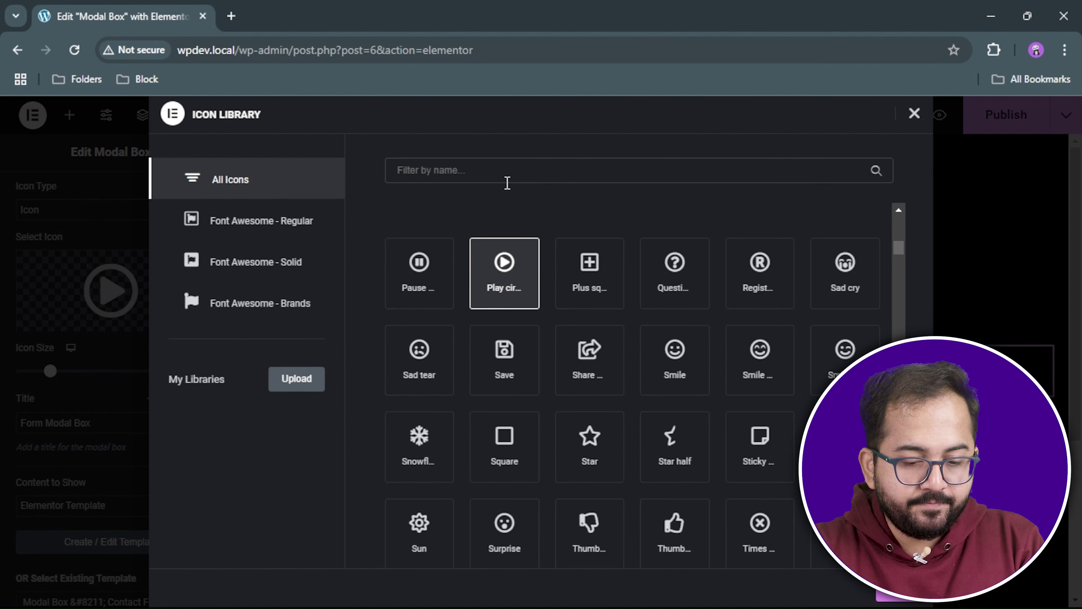
{"action": "left_click", "coordinate": [507, 182]}
{"action": "type", "text": "form"}
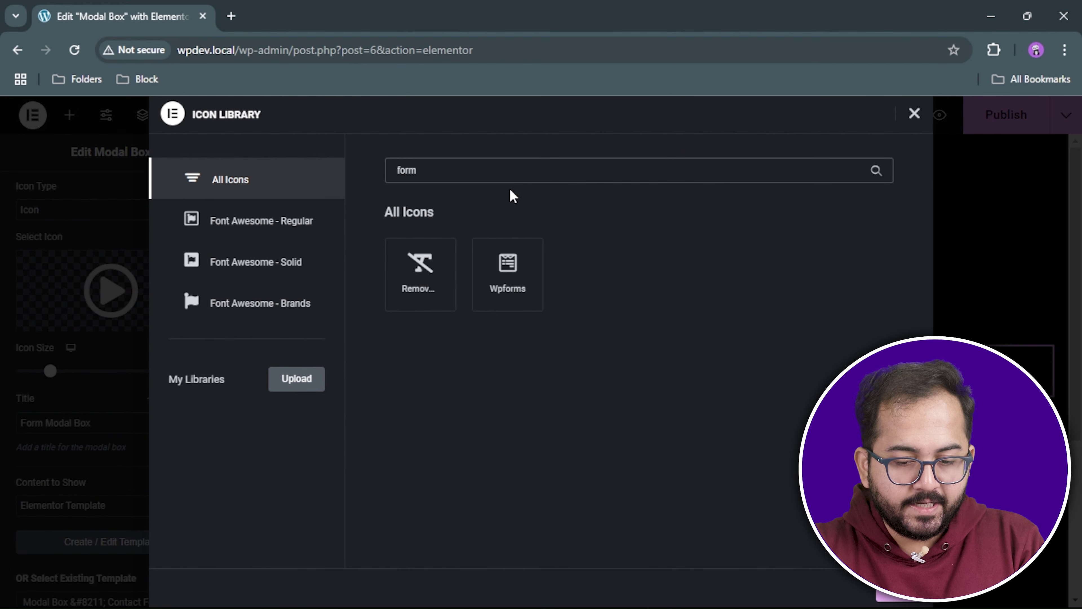
{"action": "left_click", "coordinate": [515, 277]}
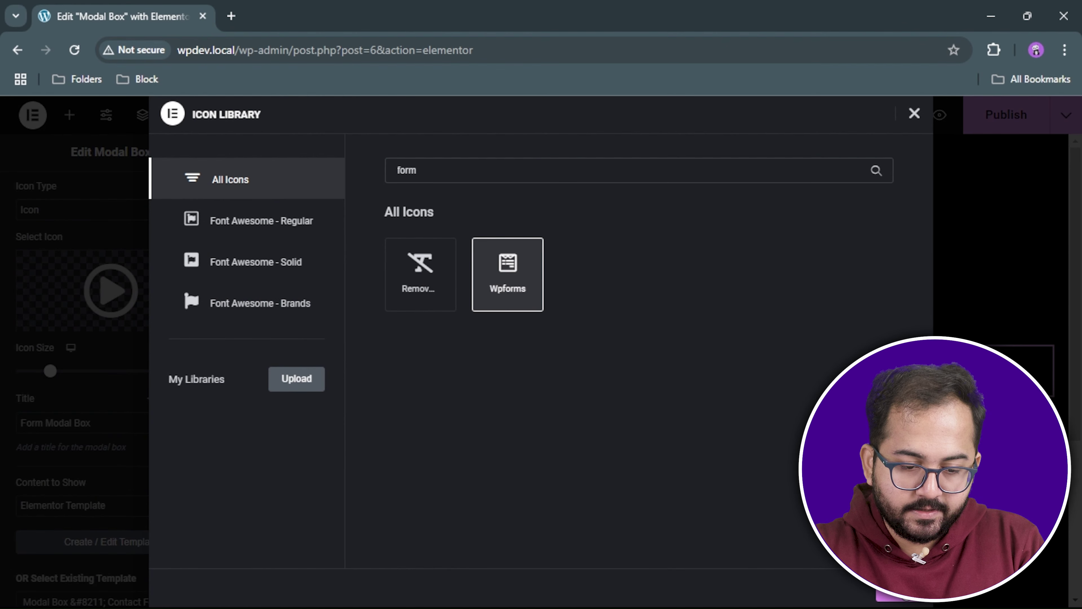
{"action": "left_click", "coordinate": [899, 596]}
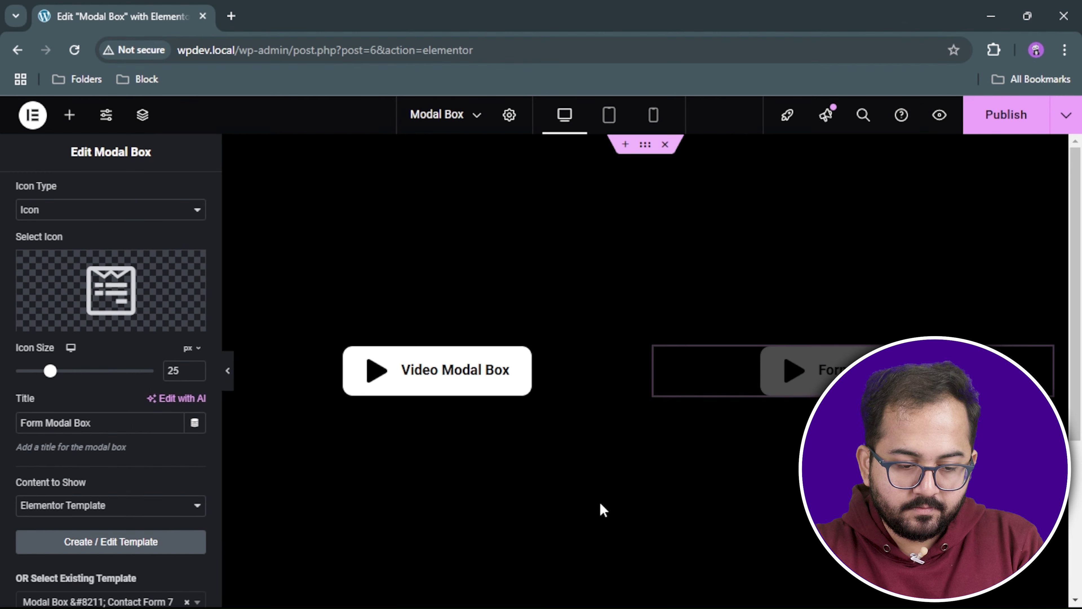
Publish the page with both modal boxes and open its preview.
{"action": "left_click", "coordinate": [995, 120]}
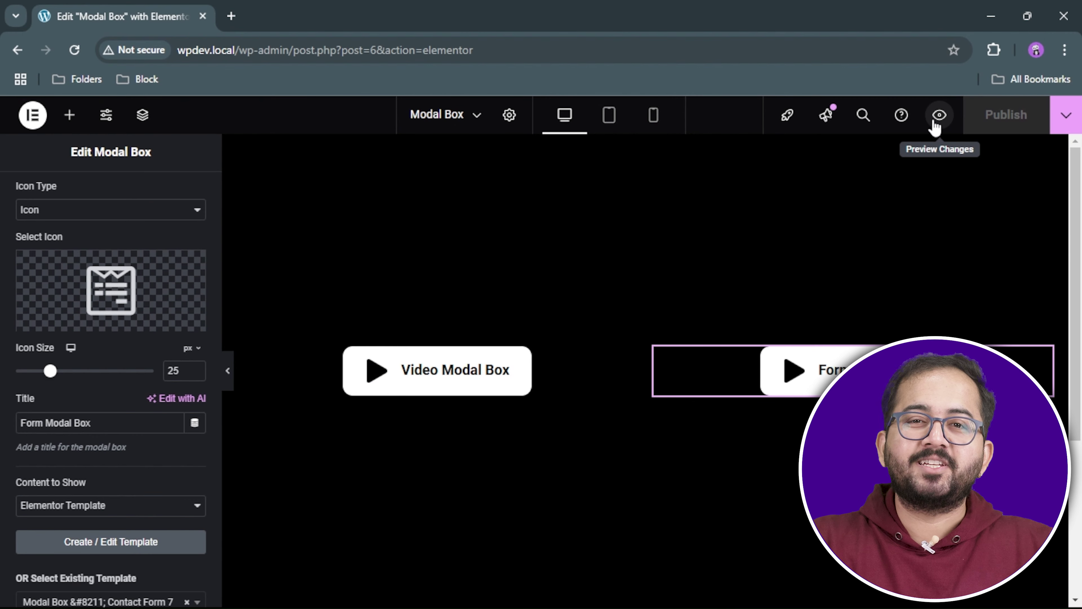
{"action": "left_click", "coordinate": [939, 115]}
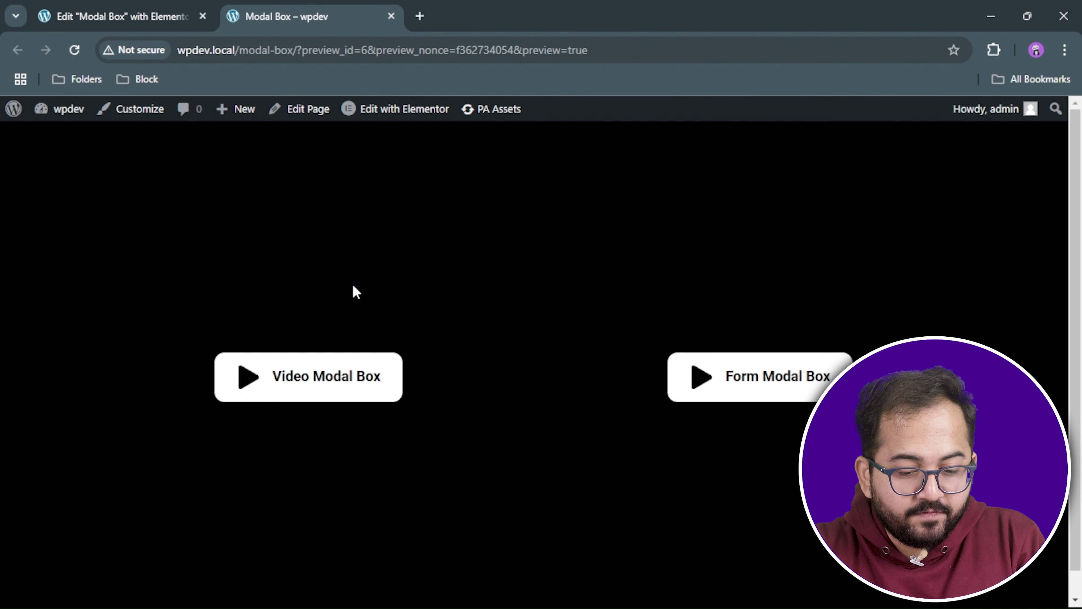
Open the Form Modal Box popup on the previewed page, look through its whole contact form, and close the popup.
{"action": "left_click", "coordinate": [795, 382]}
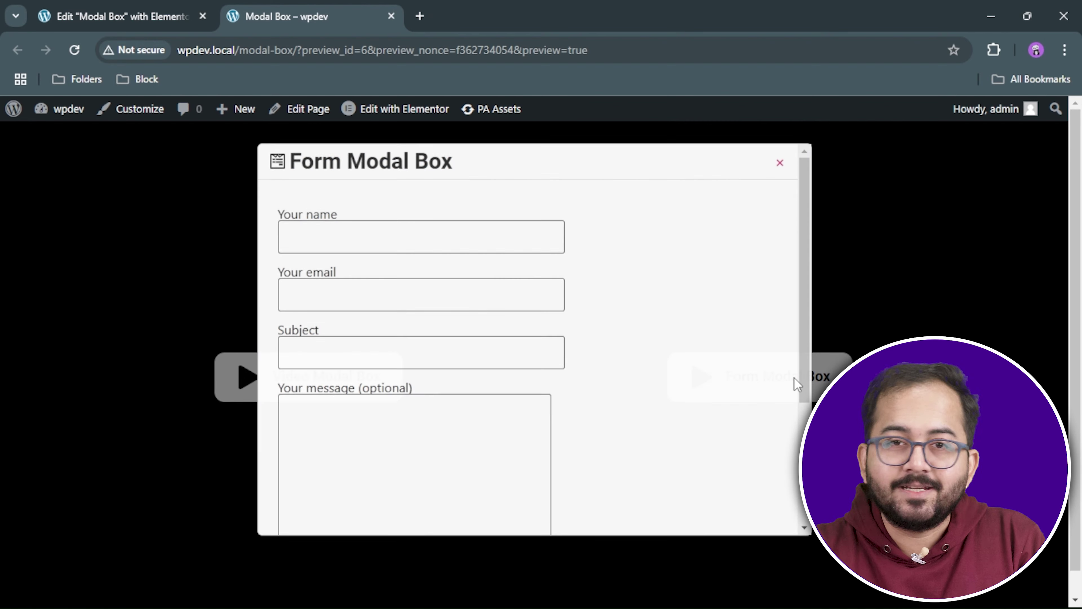
{"action": "scroll", "coordinate": [795, 378], "scroll_direction": "down", "scroll_amount": 5}
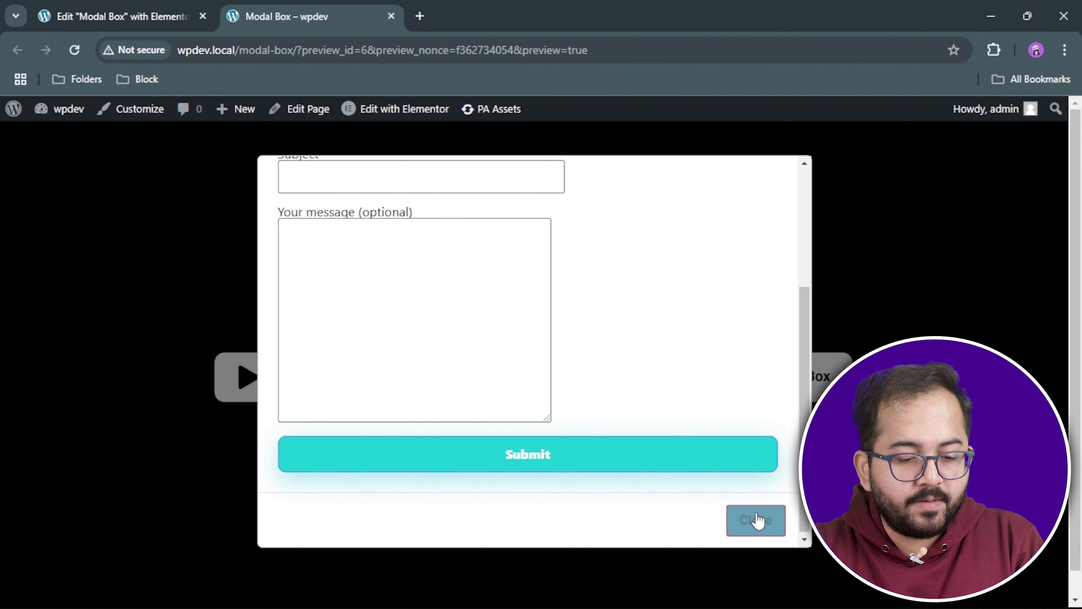
{"action": "scroll", "coordinate": [709, 378], "scroll_direction": "up", "scroll_amount": 5}
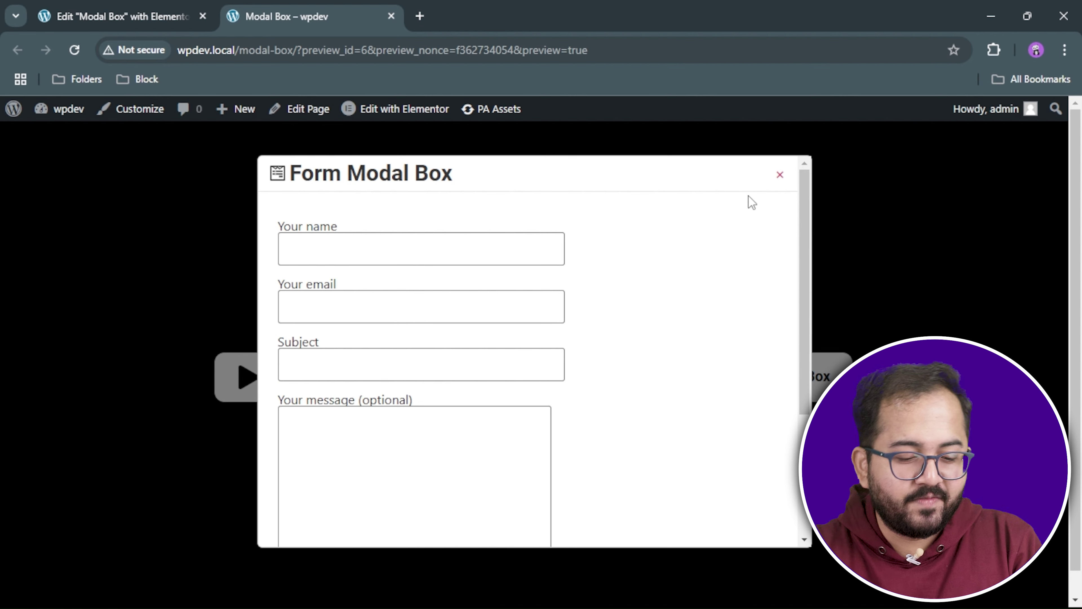
{"action": "left_click", "coordinate": [780, 174]}
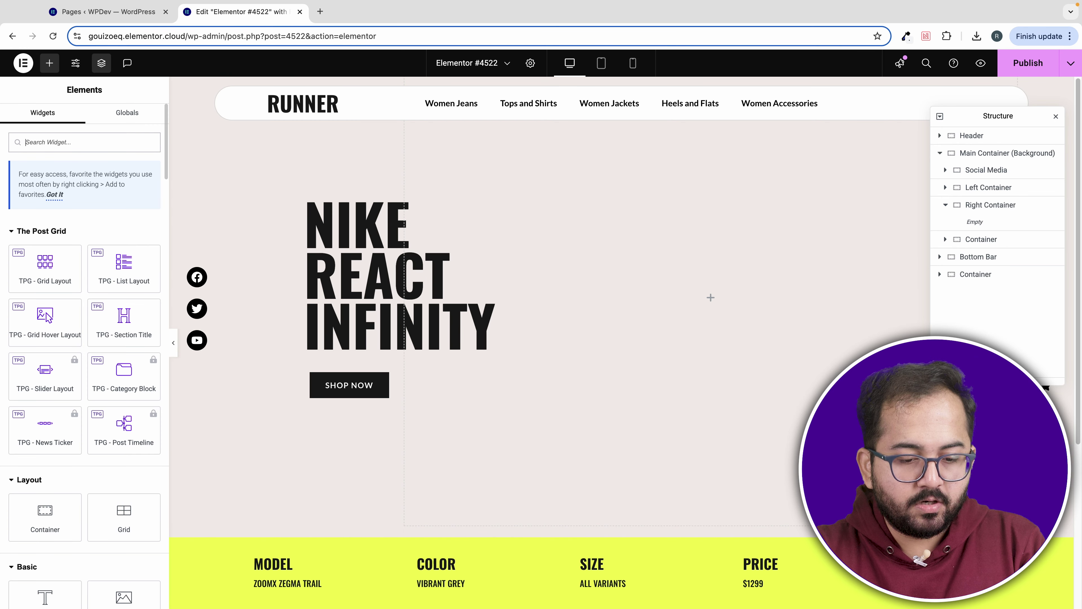
Add a Modal Box widget to the empty Right Container beside the "NIKE REACT INFINITY" heading and set its trigger to Image.
{"action": "type", "text": "modal"}
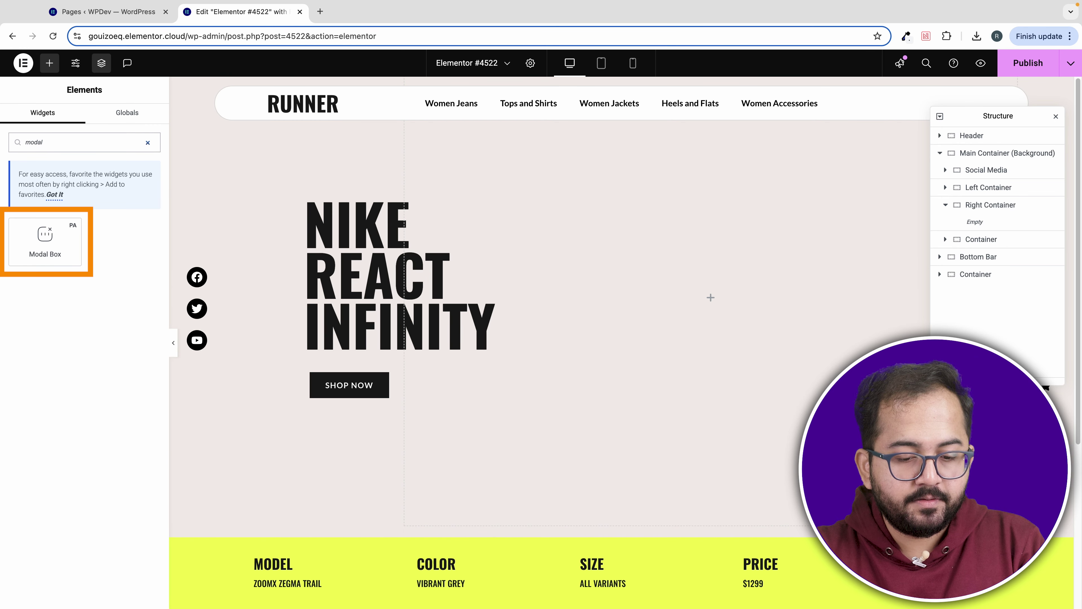
{"action": "left_click_drag", "start_coordinate": [46, 234], "coordinate": [731, 301]}
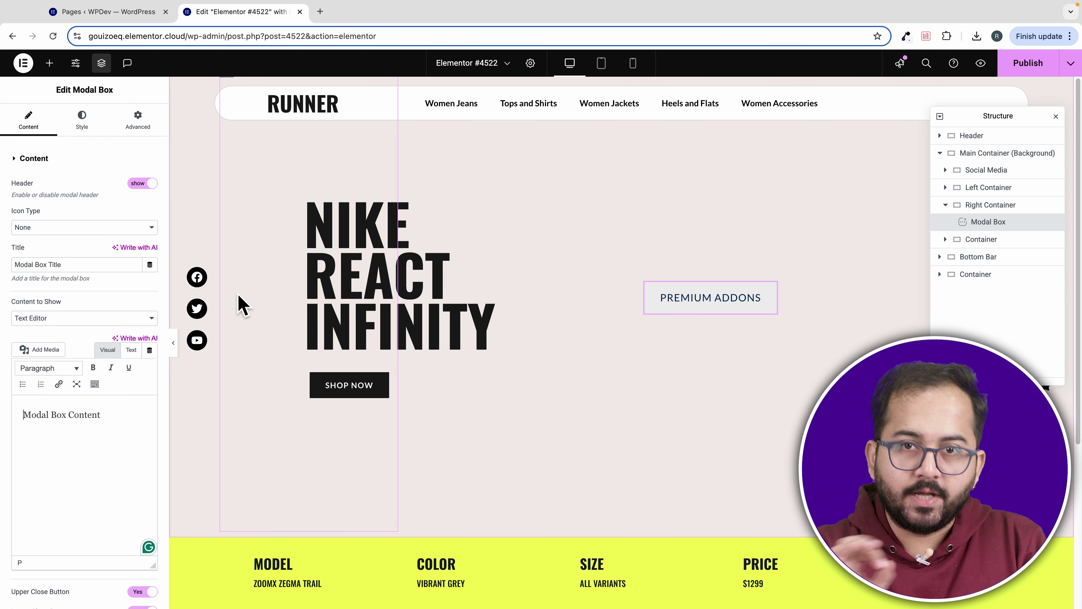
{"action": "scroll", "coordinate": [121, 319], "scroll_direction": "down", "scroll_amount": 8}
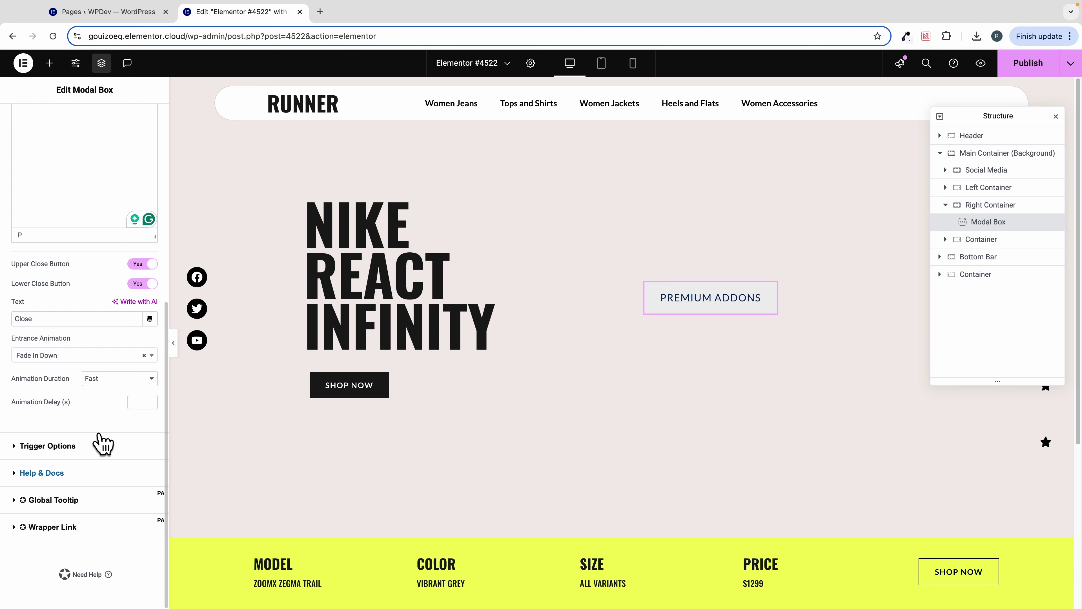
{"action": "left_click", "coordinate": [101, 446]}
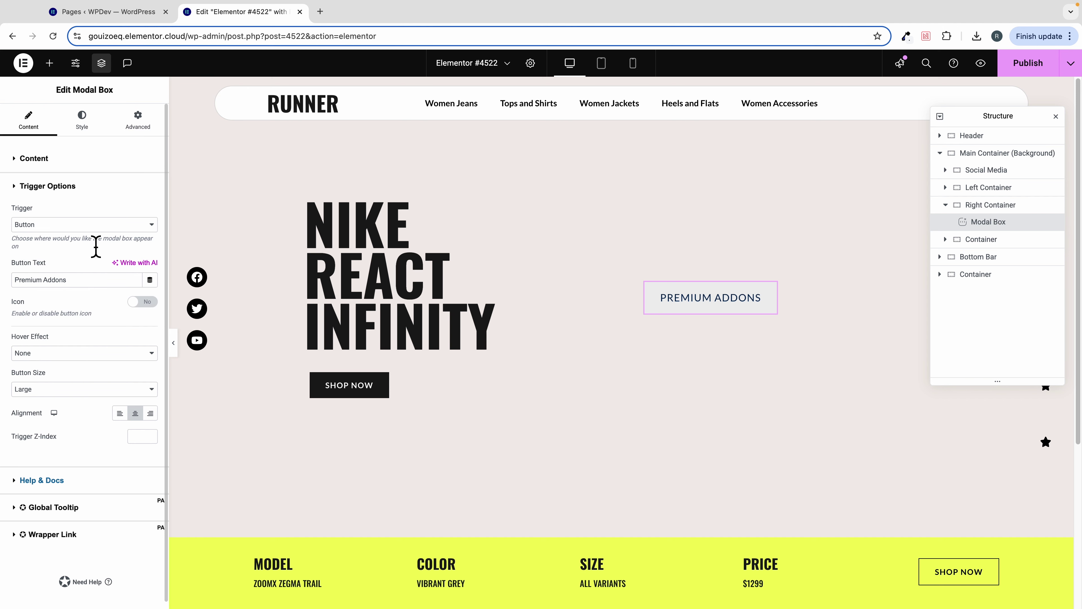
{"action": "left_click", "coordinate": [91, 231]}
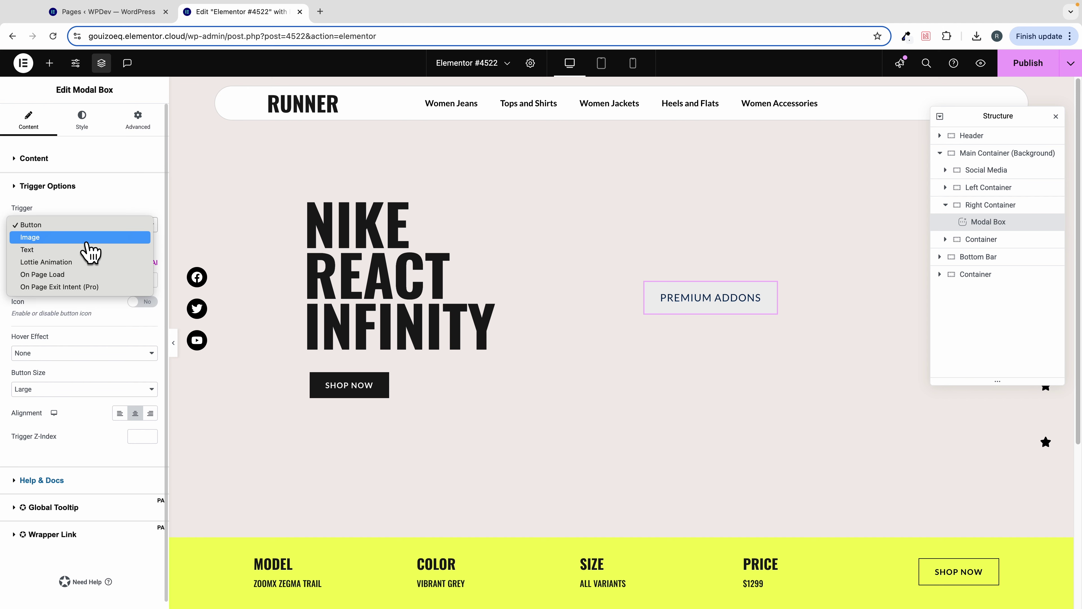
{"action": "left_click", "coordinate": [87, 240]}
Use the Nike running shoe picture from the media library as the trigger image, and test opening and closing its modal box.
{"action": "left_click", "coordinate": [88, 326]}
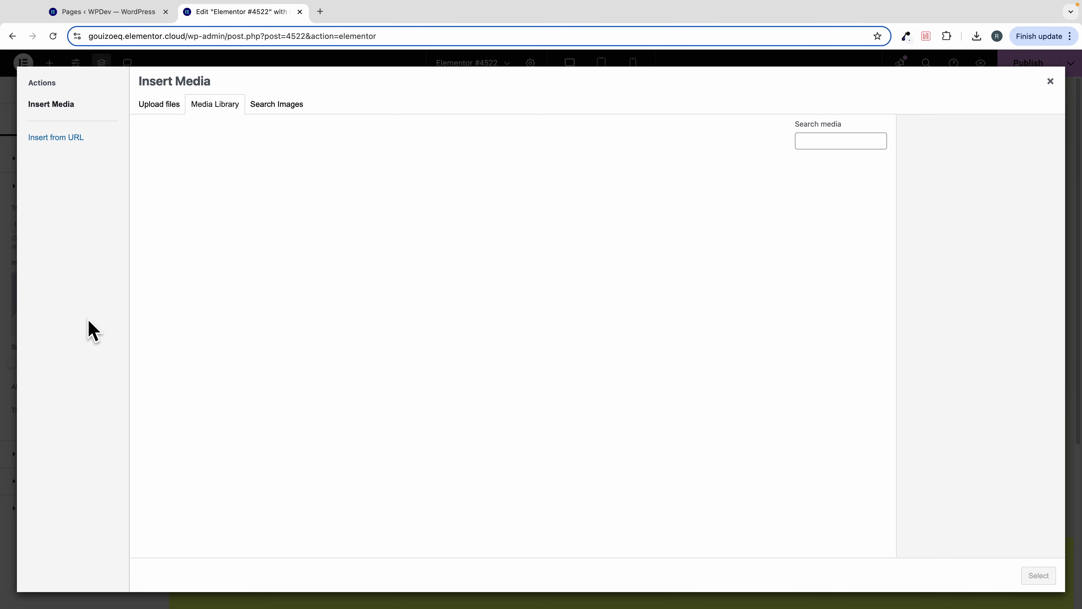
{"action": "left_click", "coordinate": [872, 420]}
{"action": "left_click", "coordinate": [1040, 576]}
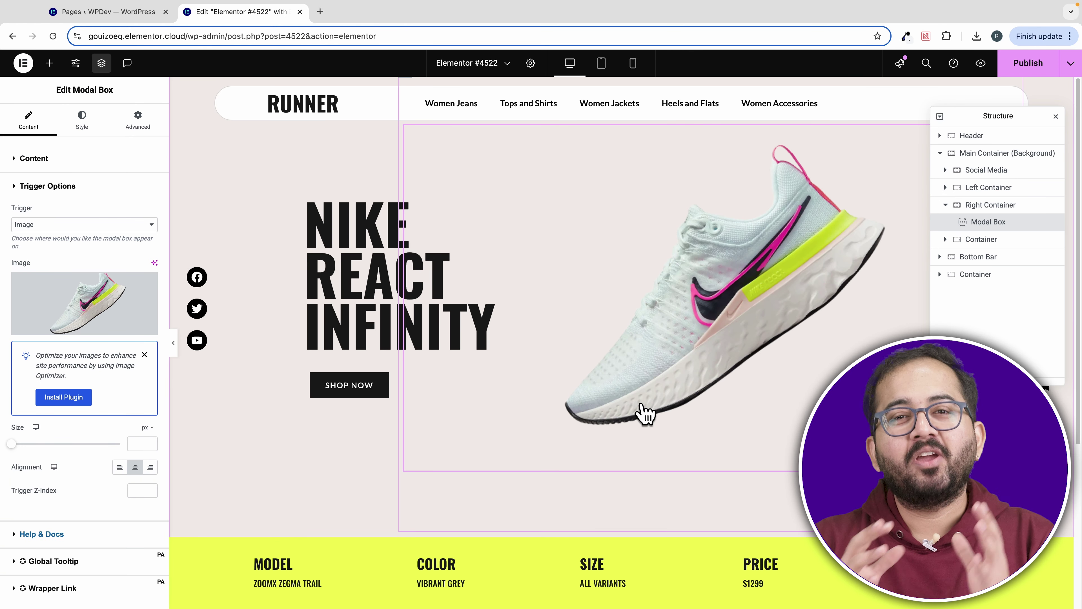
{"action": "left_click", "coordinate": [655, 397]}
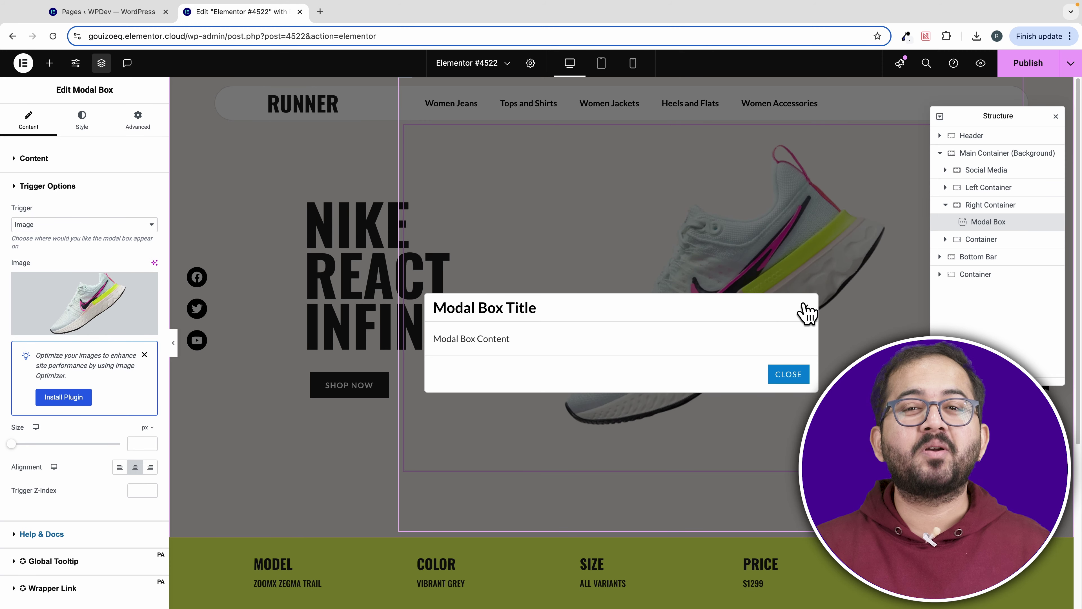
{"action": "left_click", "coordinate": [805, 299]}
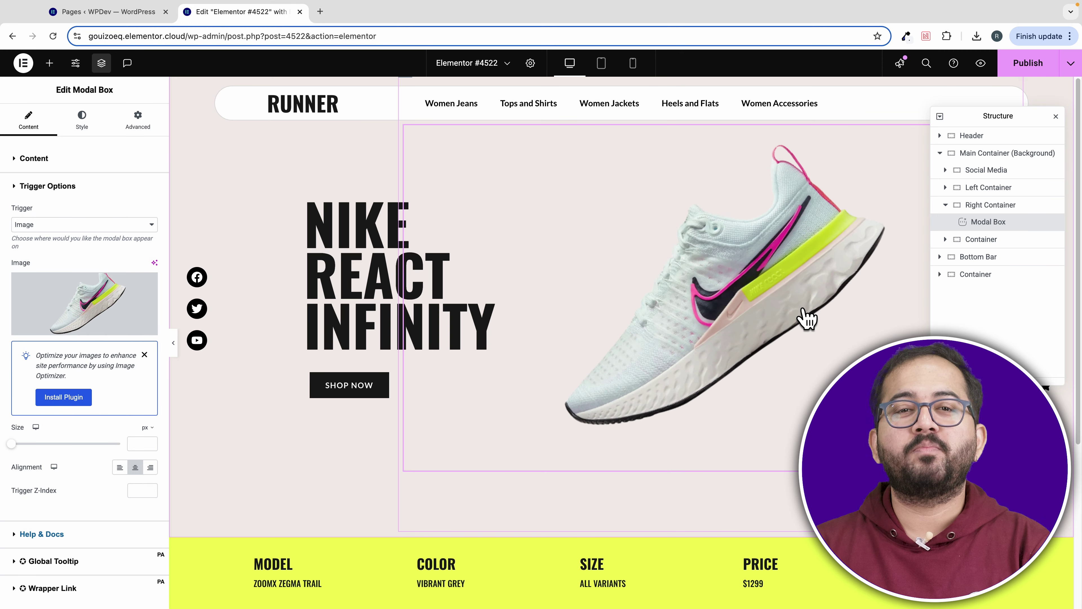